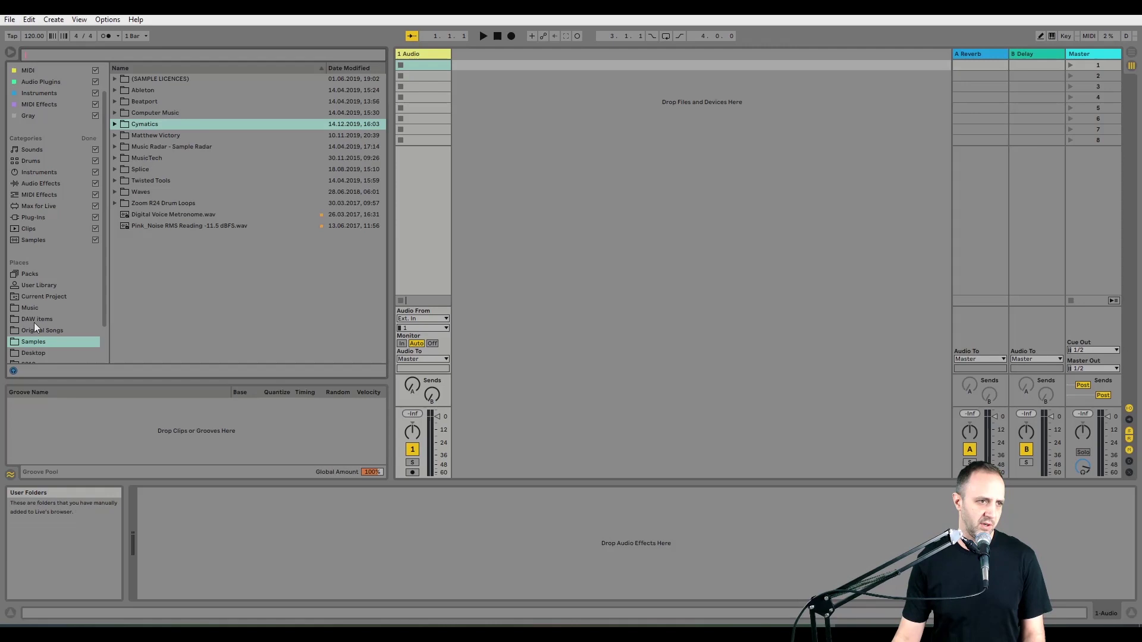
Step: Search the browser for 'lazer kick'
left_click(51, 343)
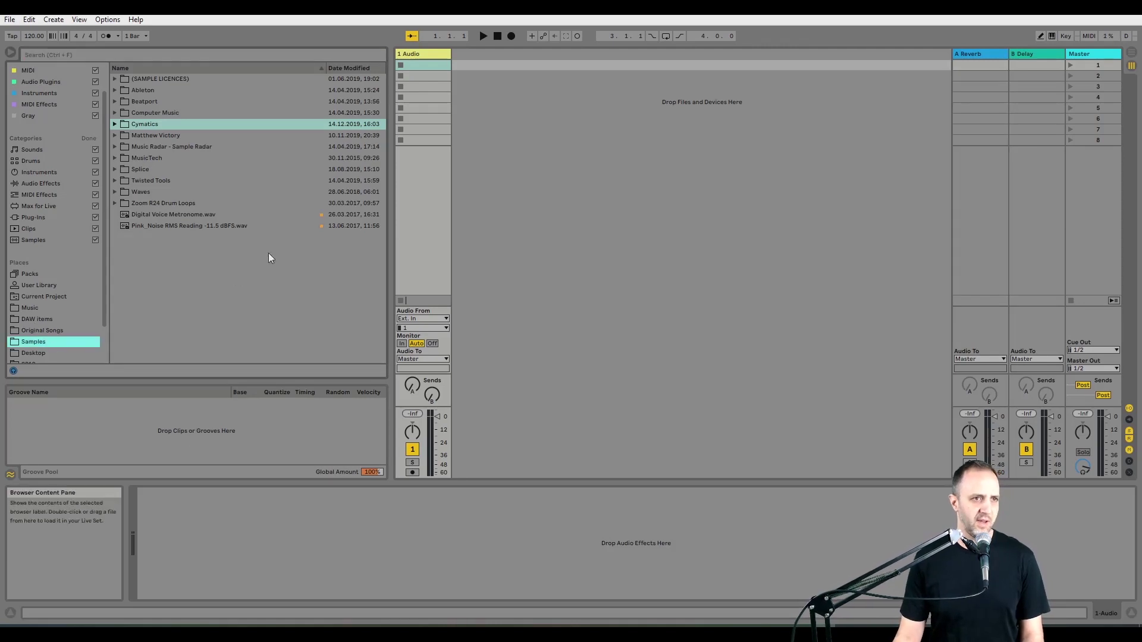
left_click(130, 90)
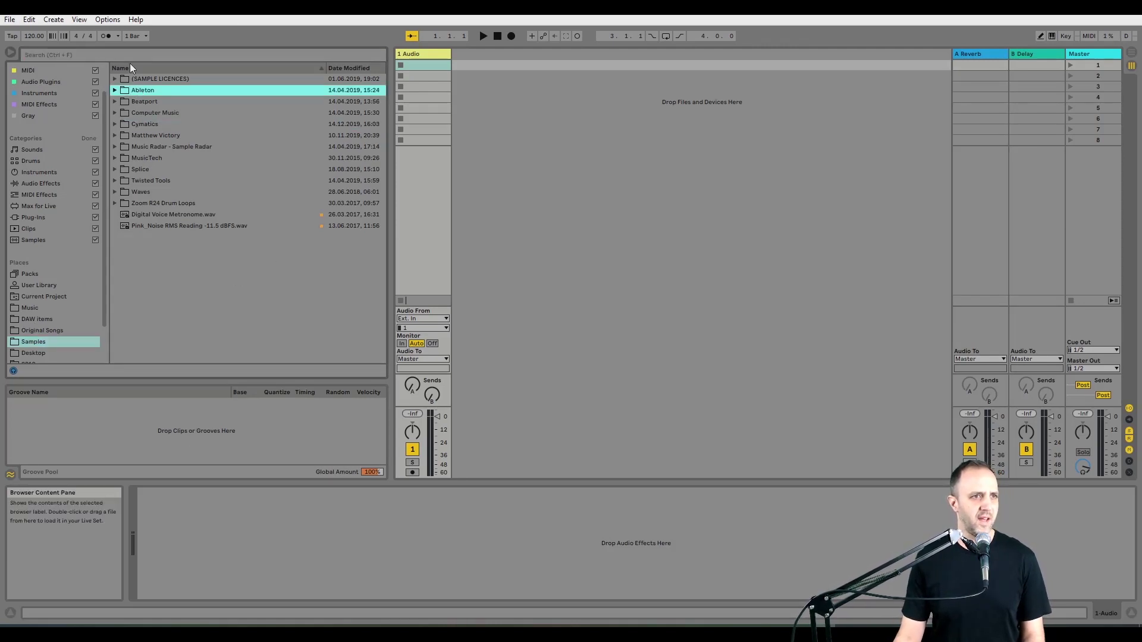
left_click(130, 53)
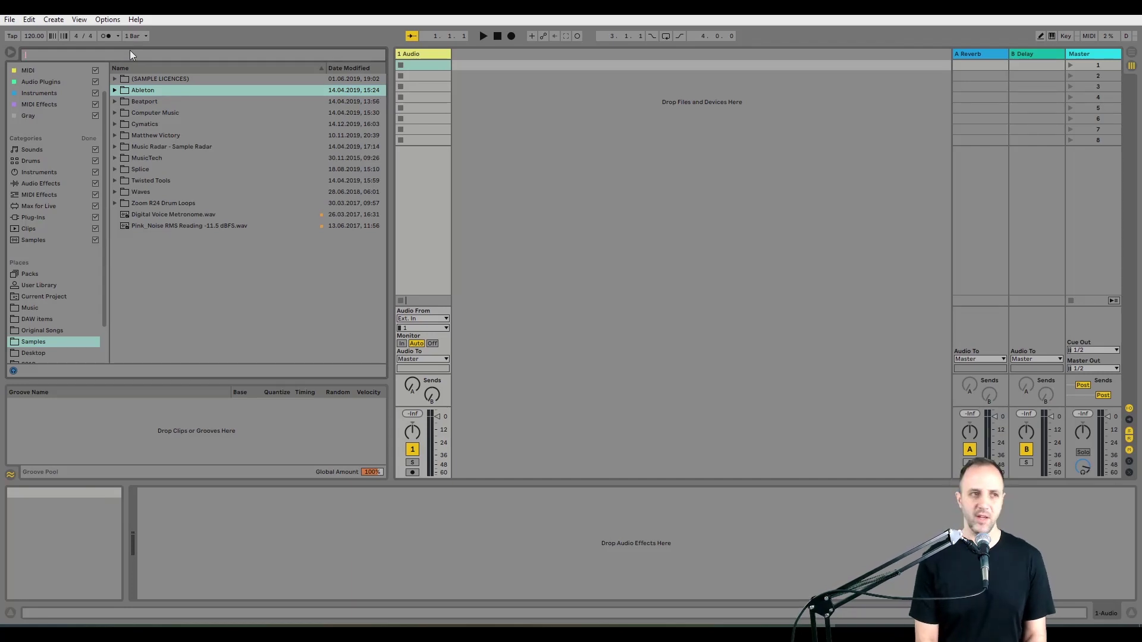
type("lazer")
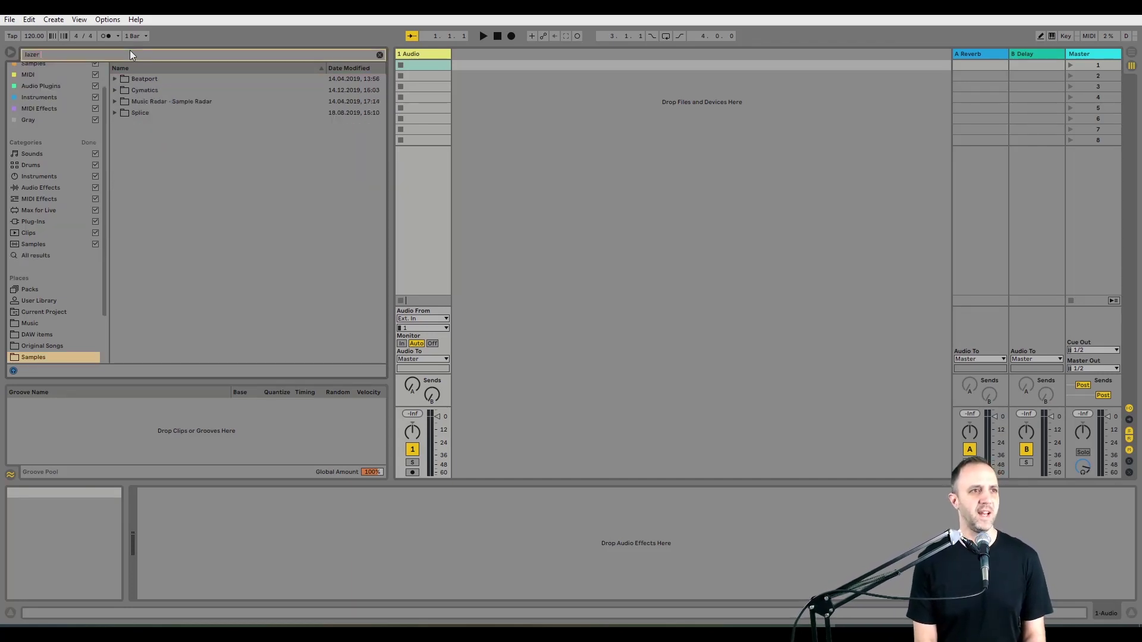
type(" kick")
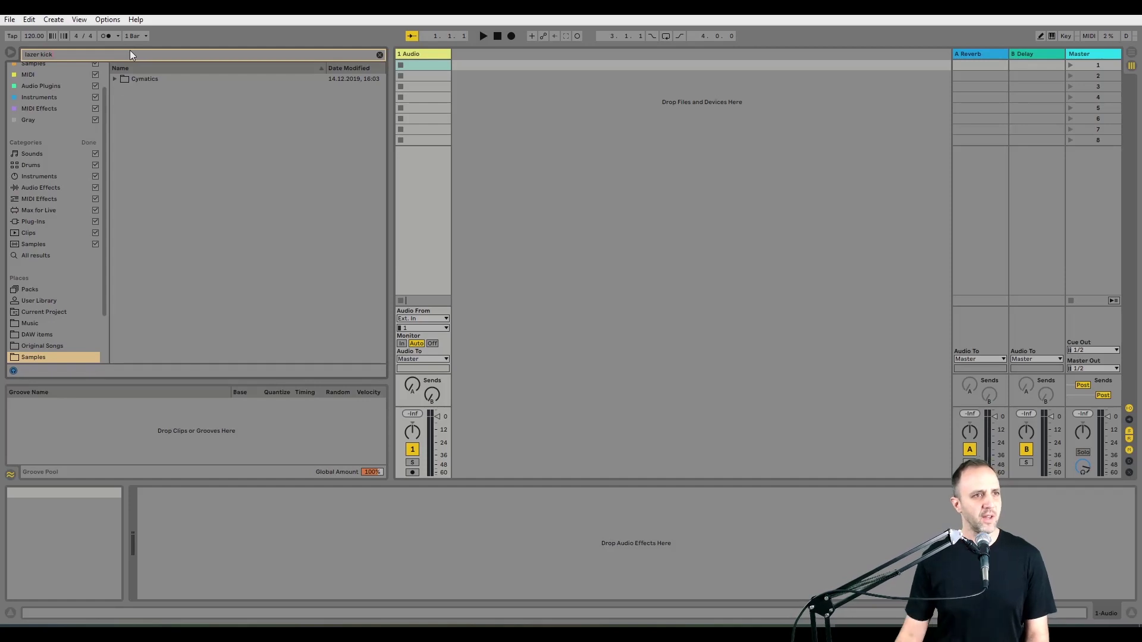
Step: Expand Cymatics > Lazer Melodic Pop pack > Drums - One Shots to reveal the five Lazer Kick files
left_click(115, 78)
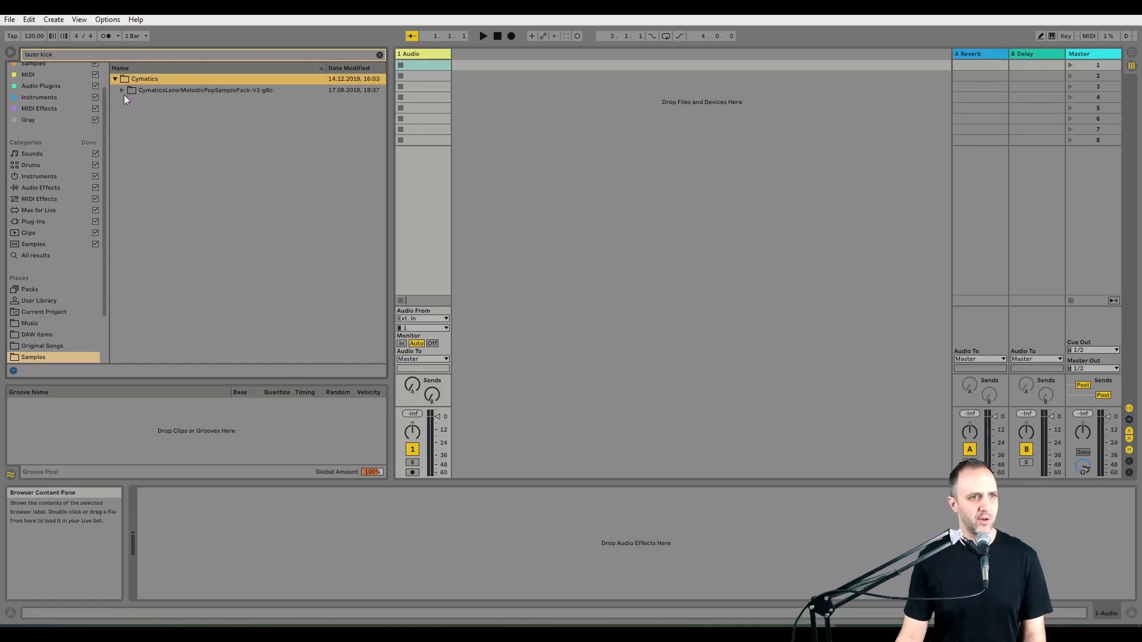
left_click(123, 89)
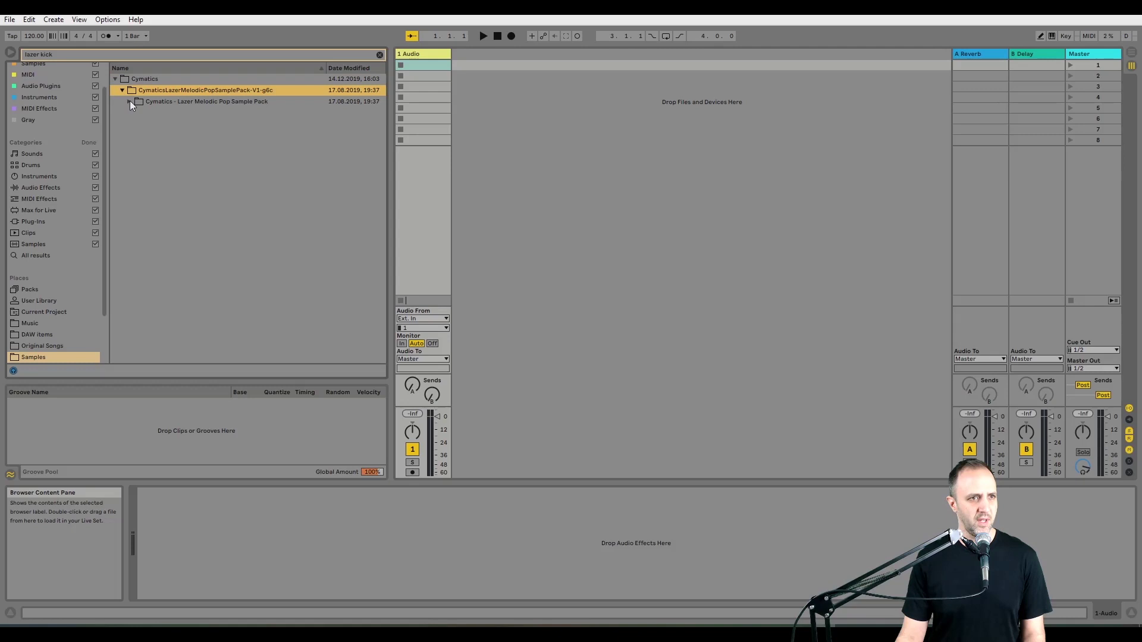
left_click(130, 101)
left_click(137, 112)
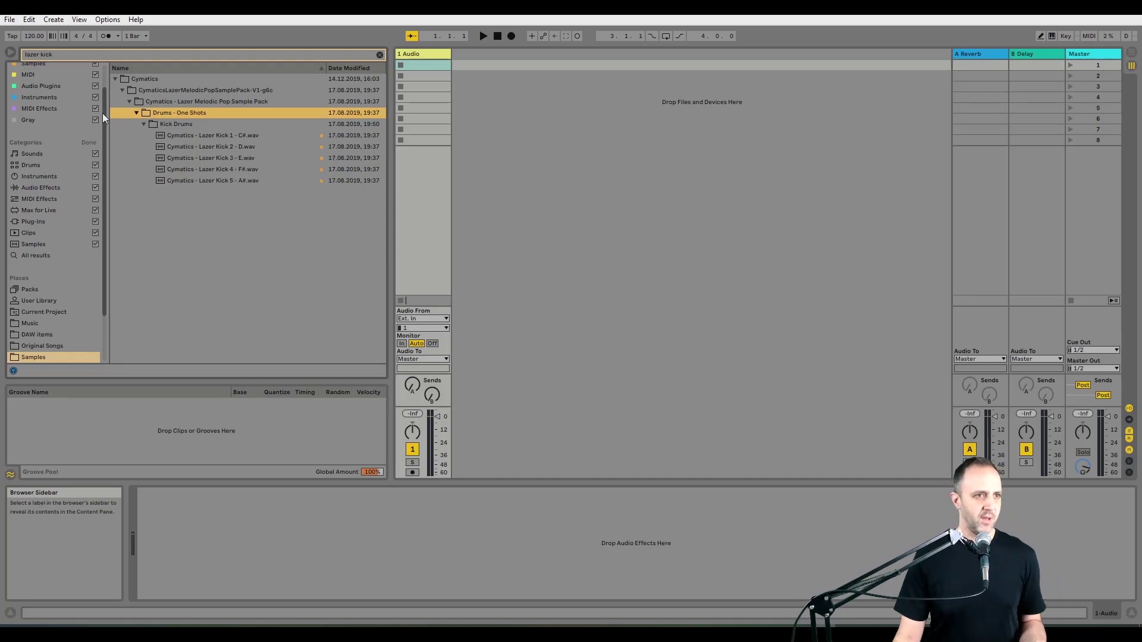
left_click_drag(103, 113, 105, 81)
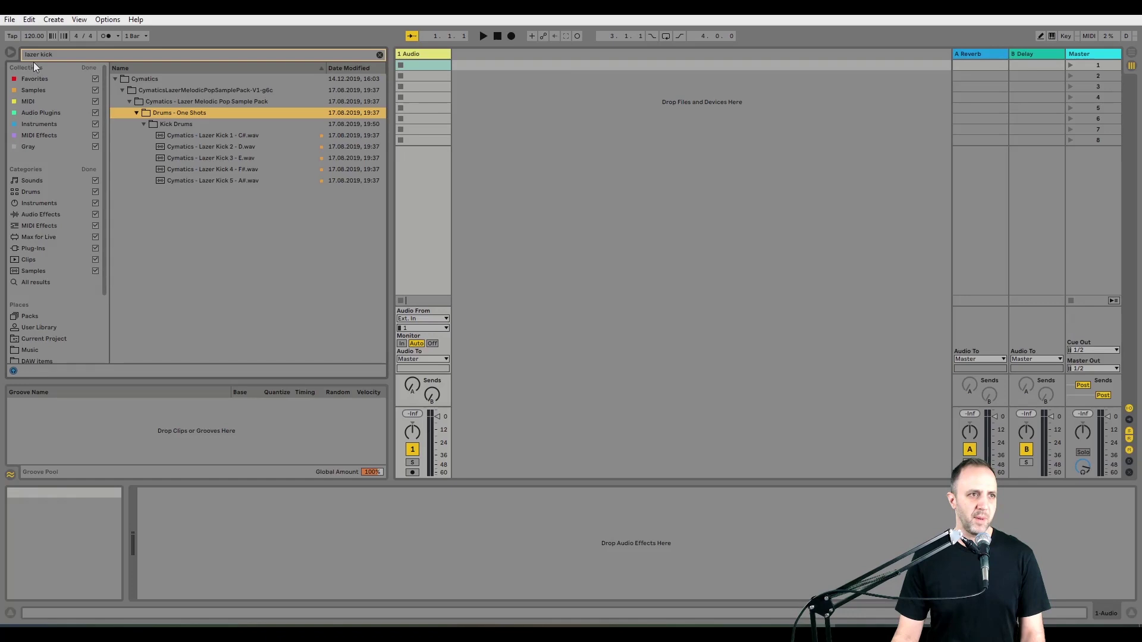
Step: Switch to the Samples collection, clear the search, and search 'lazer kick' again
left_click(29, 90)
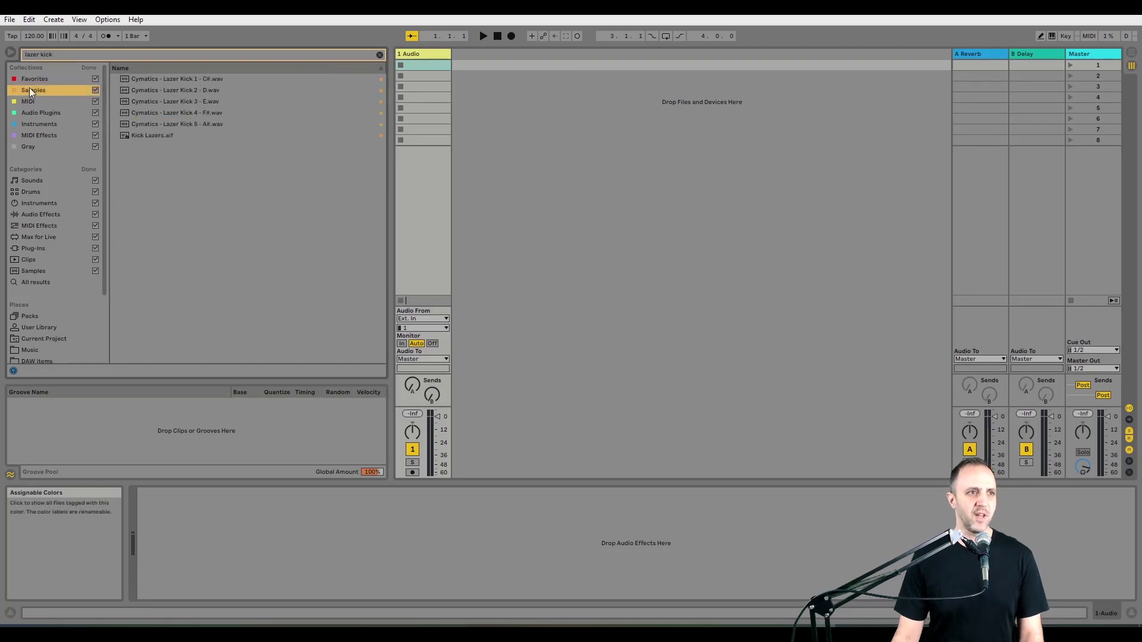
left_click(378, 55)
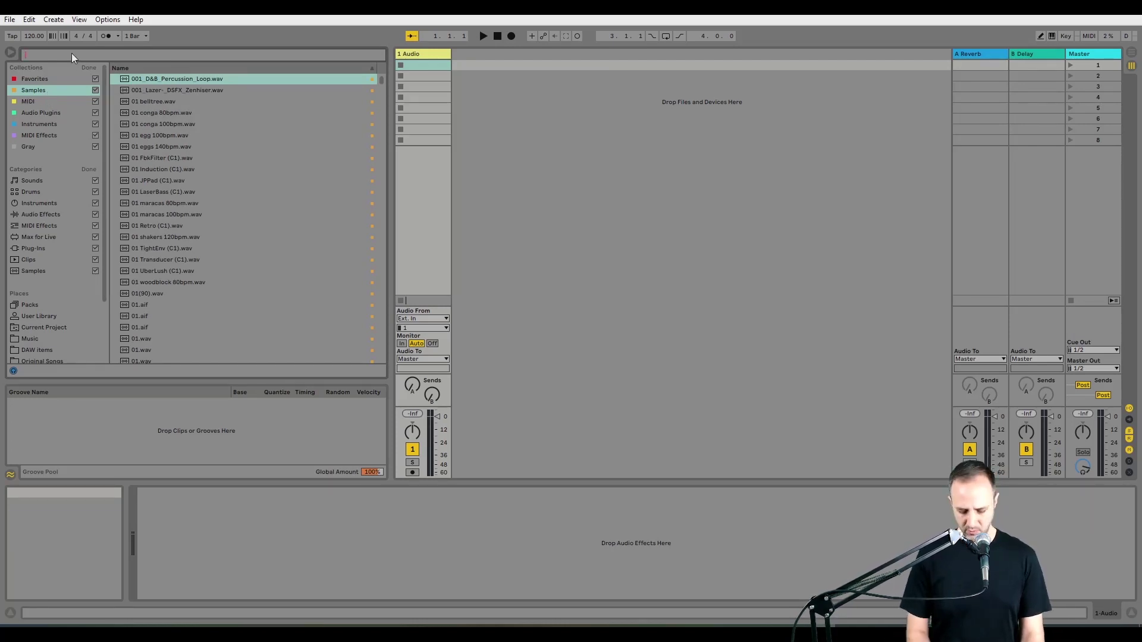
type("laze")
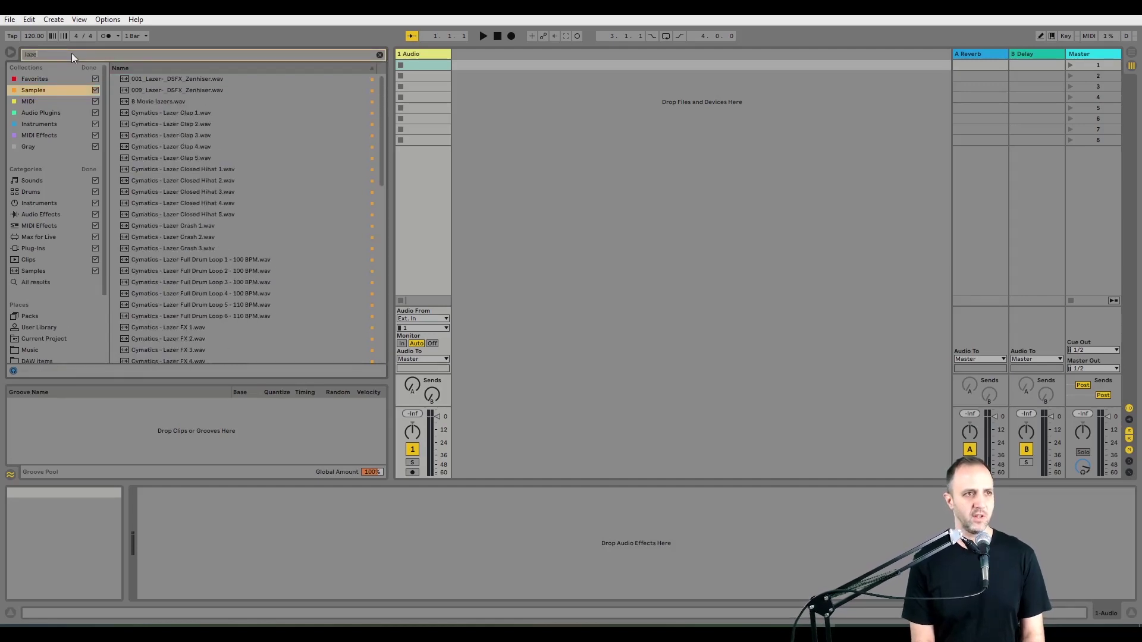
type("r kick")
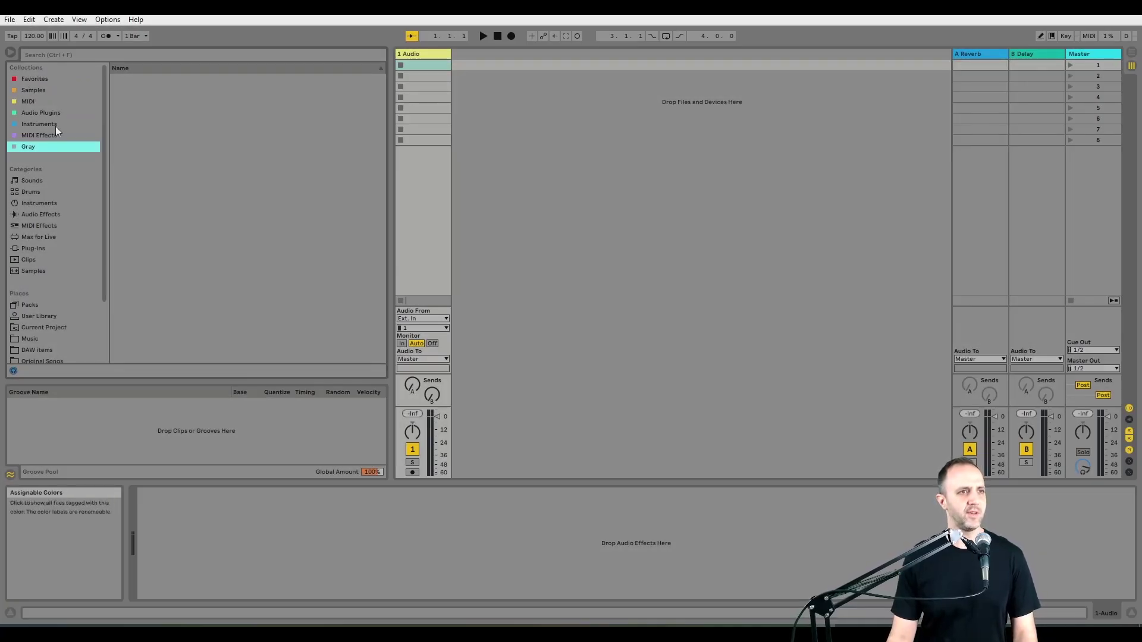
Step: Edit the collection labels, finish editing, and show the Favorites collection
left_click(90, 69)
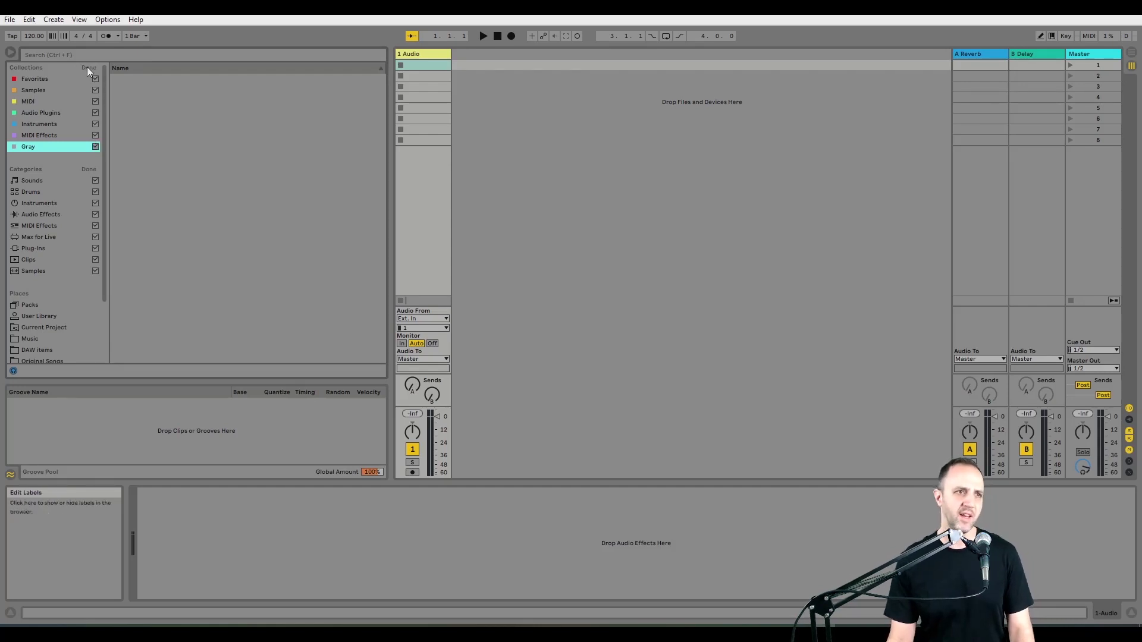
left_click(88, 67)
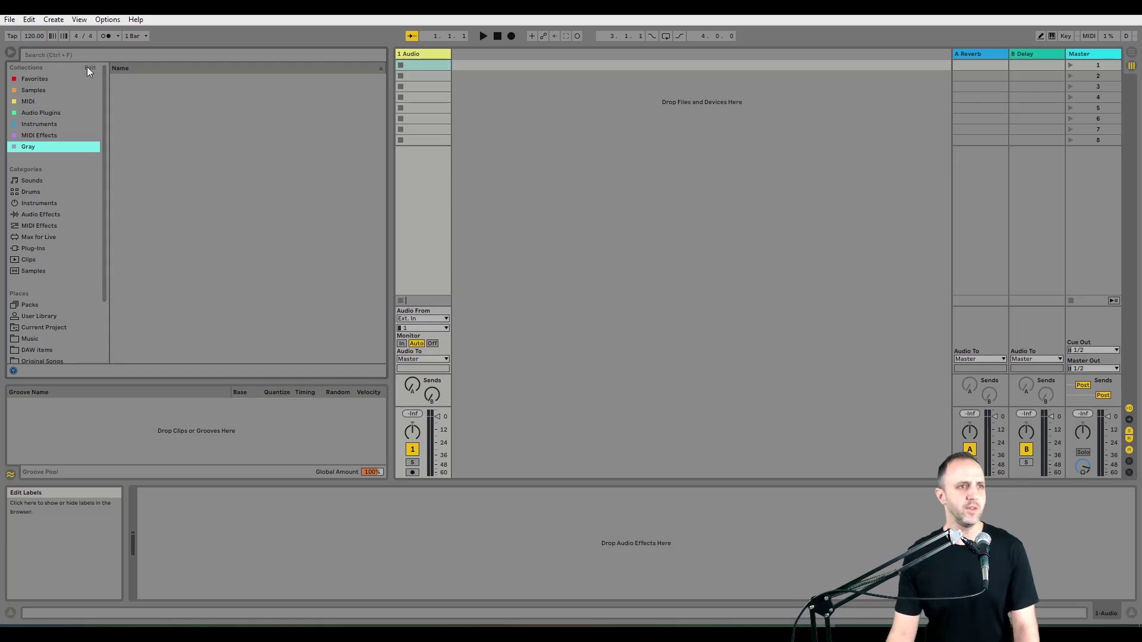
left_click(55, 80)
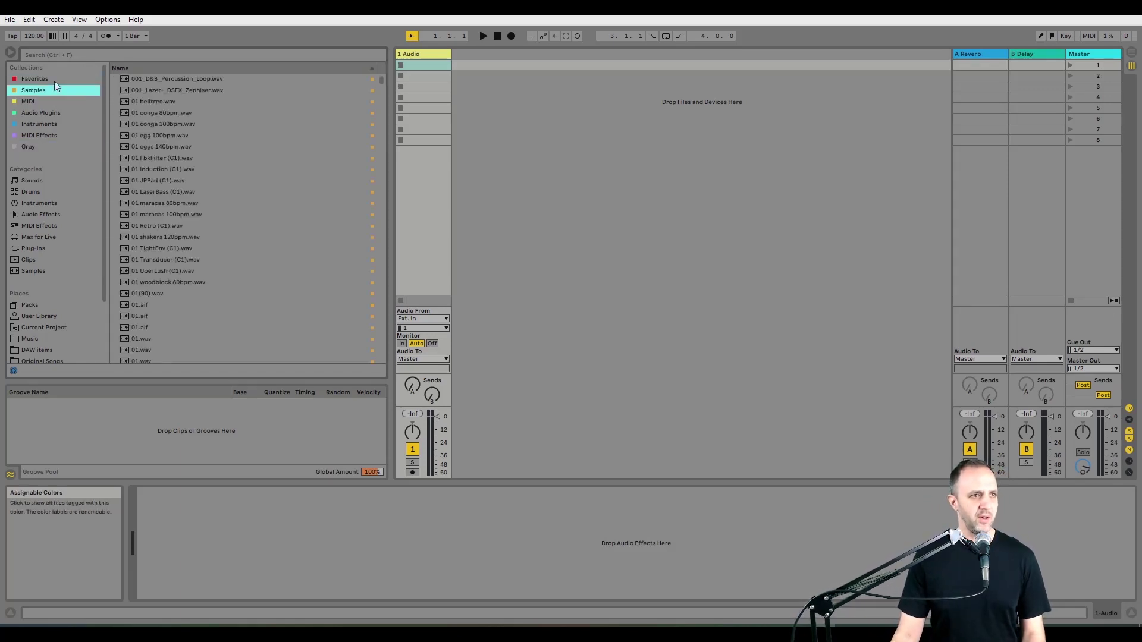
Step: Step through Samples, MIDI, Audio Plugins and the colour collections, ending on Favorites
left_click(55, 89)
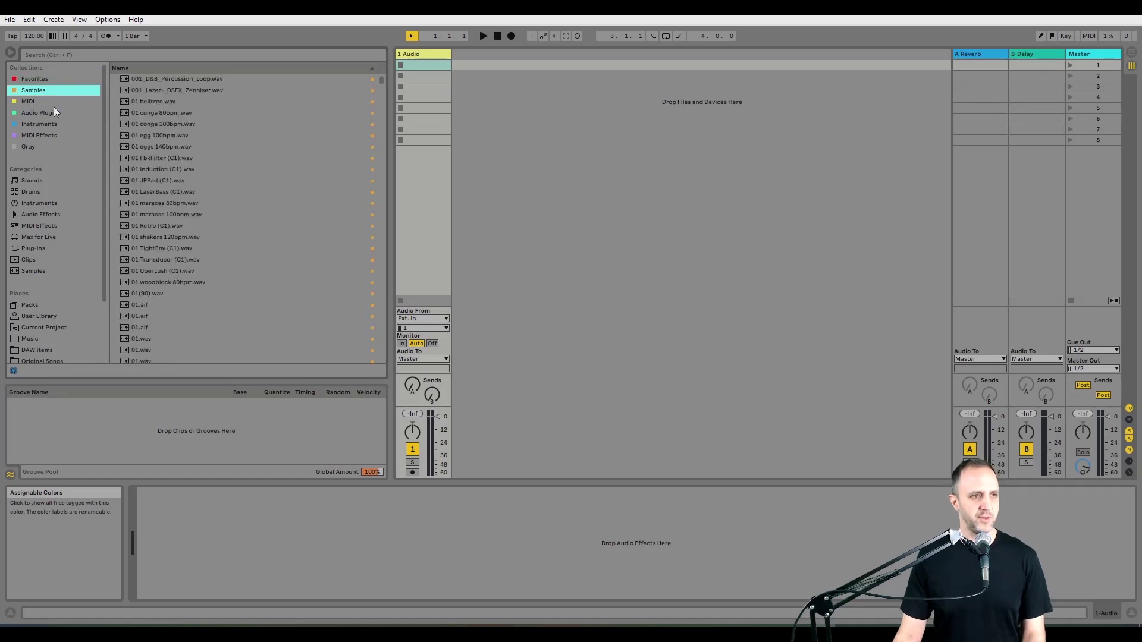
left_click(54, 101)
left_click(50, 79)
left_click(48, 90)
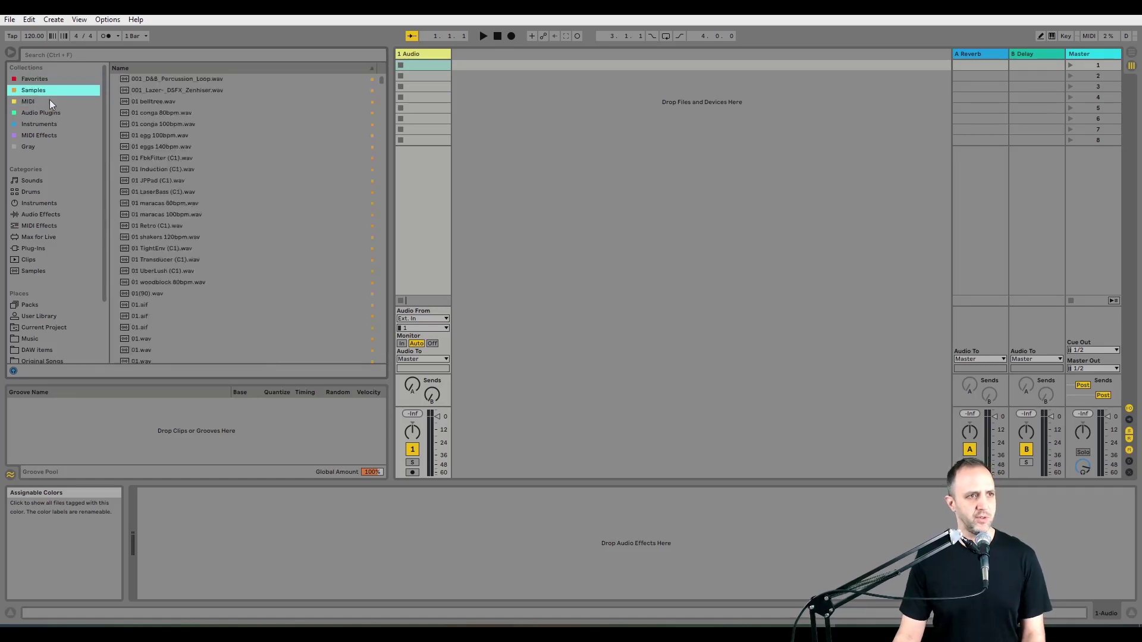
left_click(49, 100)
left_click(49, 113)
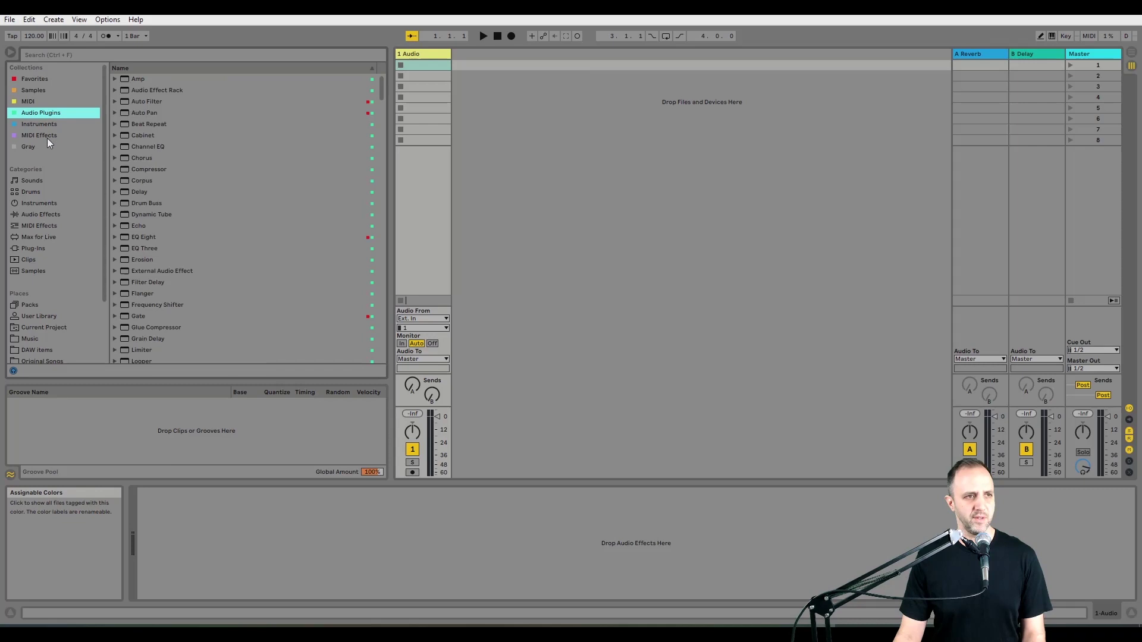
left_click(50, 80)
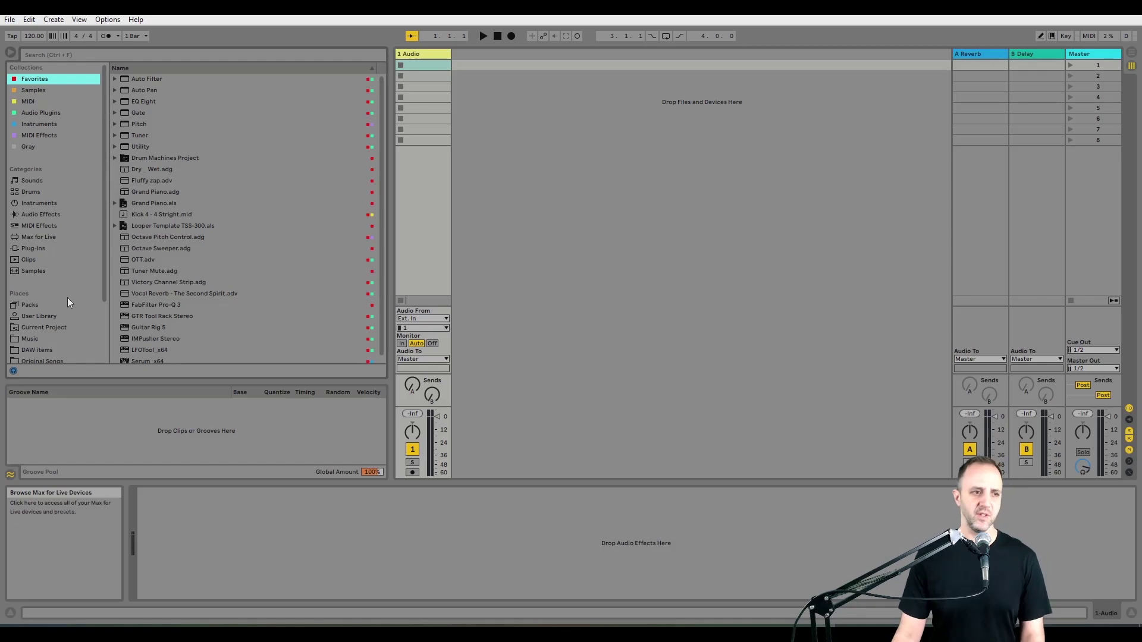
Step: Select the nine Empire Hip Hop Full Drum Loops and tag them Samples with key 2
scroll(68, 300, "down", 5)
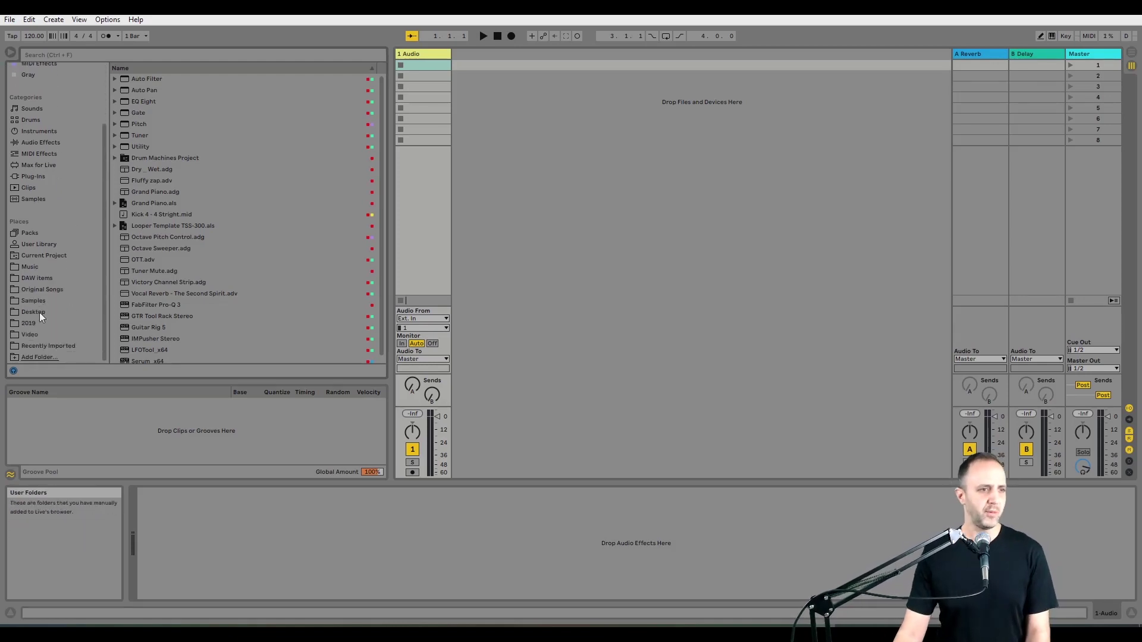
left_click(37, 299)
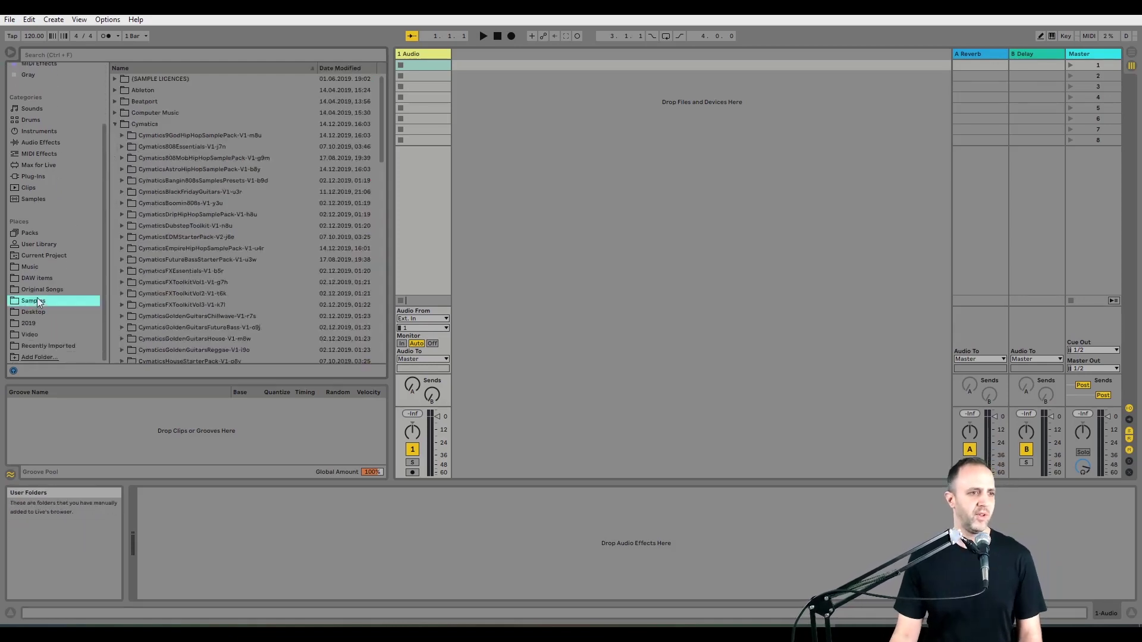
left_click(122, 249)
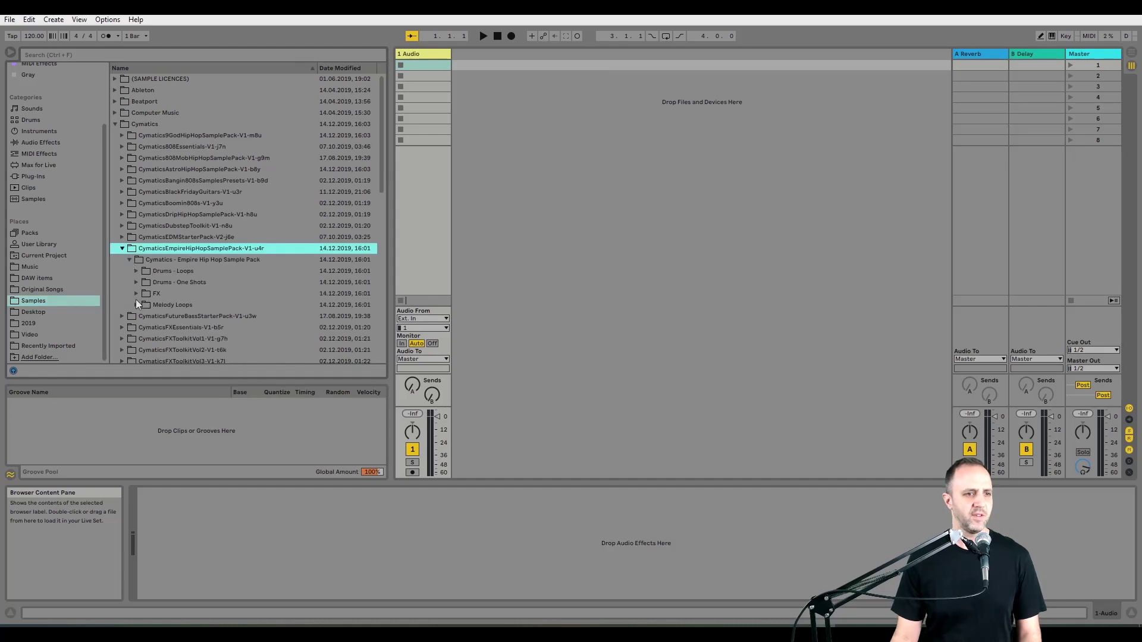
left_click(137, 272)
left_click(195, 299)
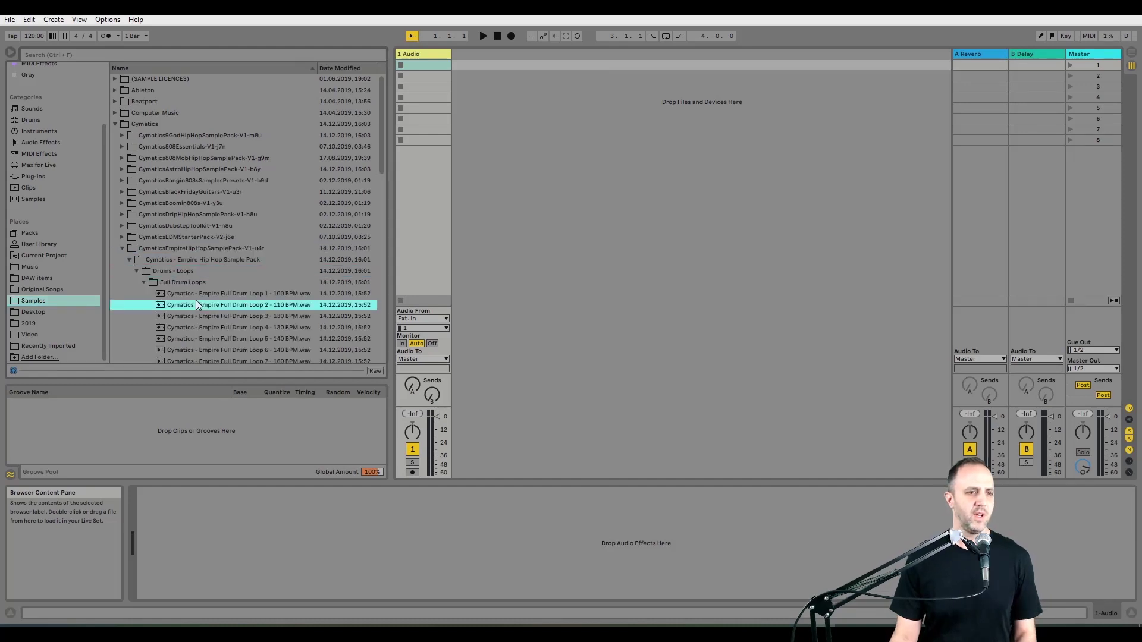
left_click(198, 293)
scroll(198, 303, "down", 4)
left_click(202, 254, "shift")
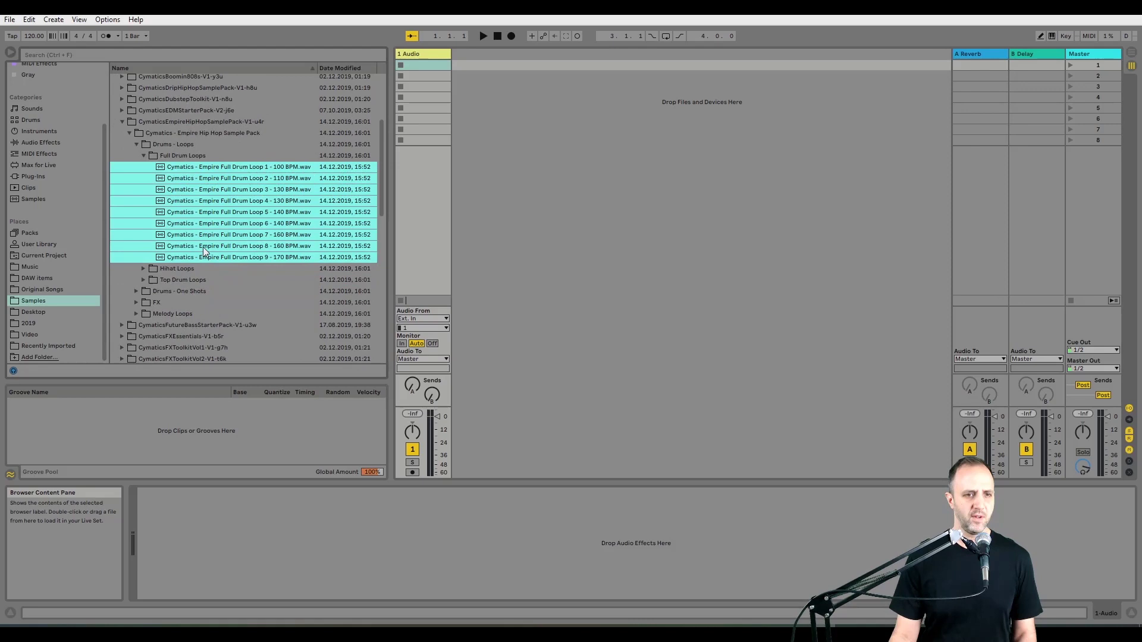
scroll(62, 156, "up", 3)
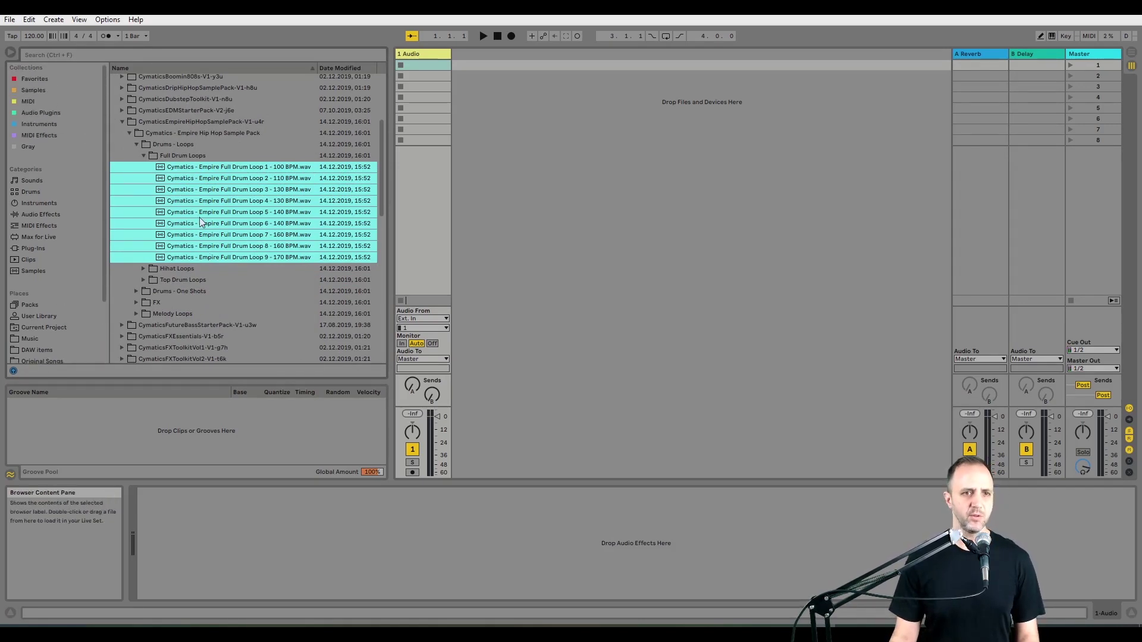
key("2")
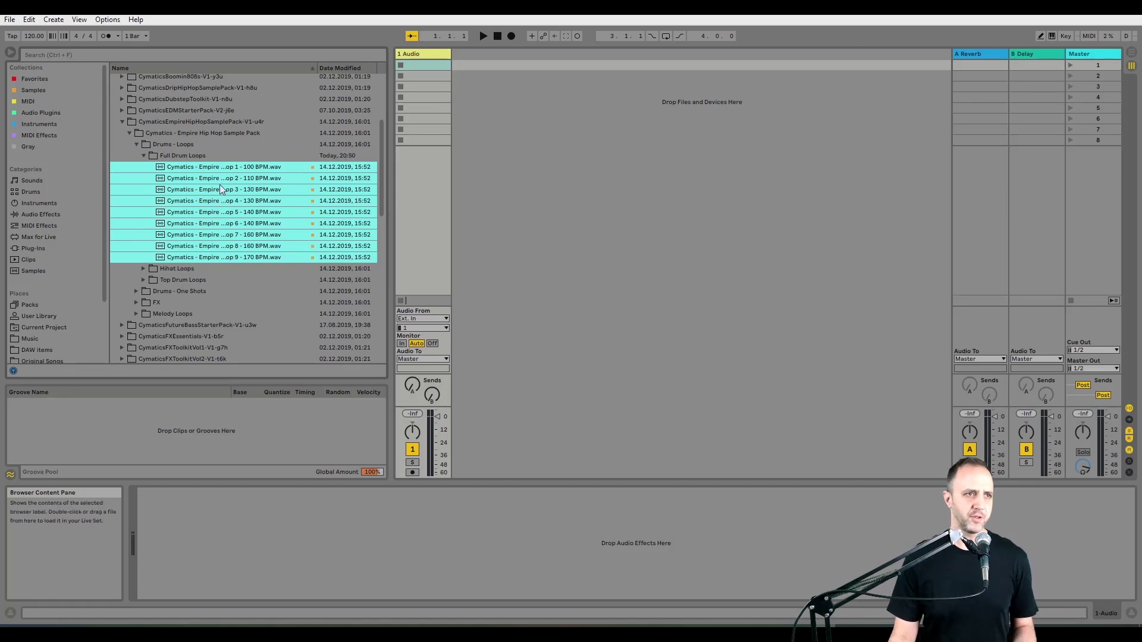
Step: Show the Samples collection, then list the User Library folders with their modification dates
left_click(69, 90)
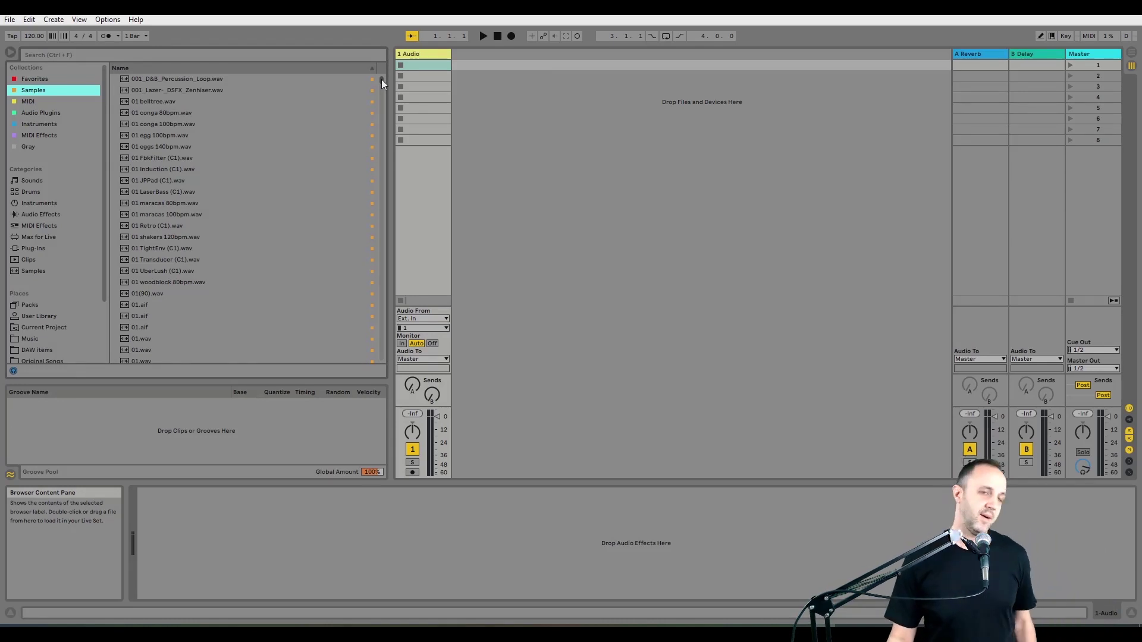
mouse_move(380, 80)
left_mouse_down()
mouse_move(373, 170)
mouse_move(382, 73)
left_mouse_up()
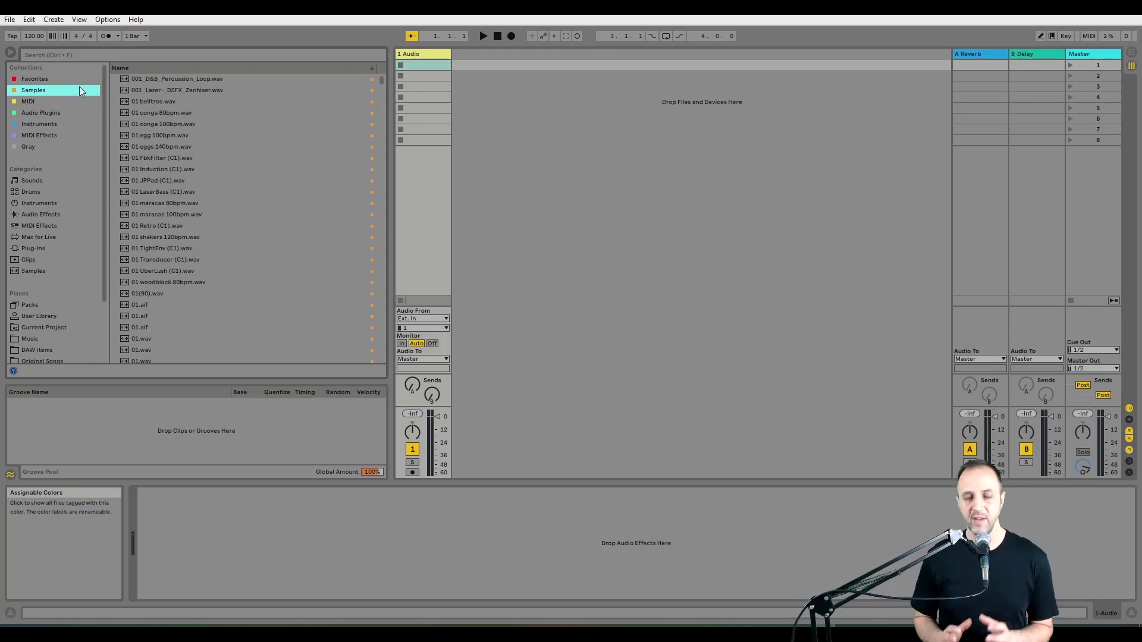
left_click(54, 316)
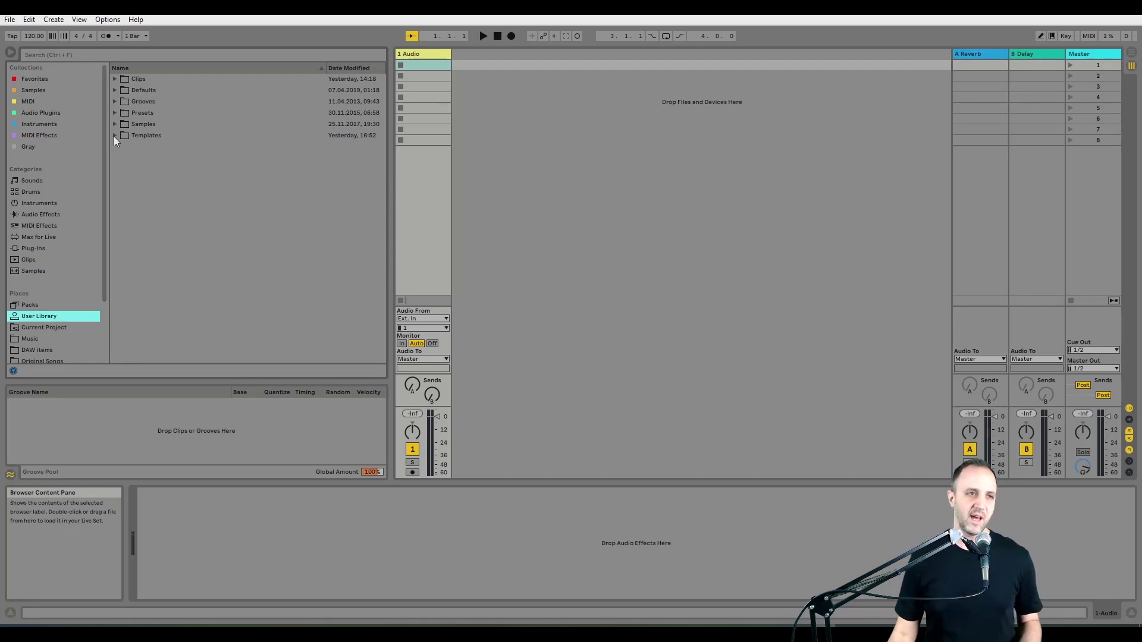
Step: View the Samples collection and open its context menu, dismissing it without renaming
left_click(54, 90)
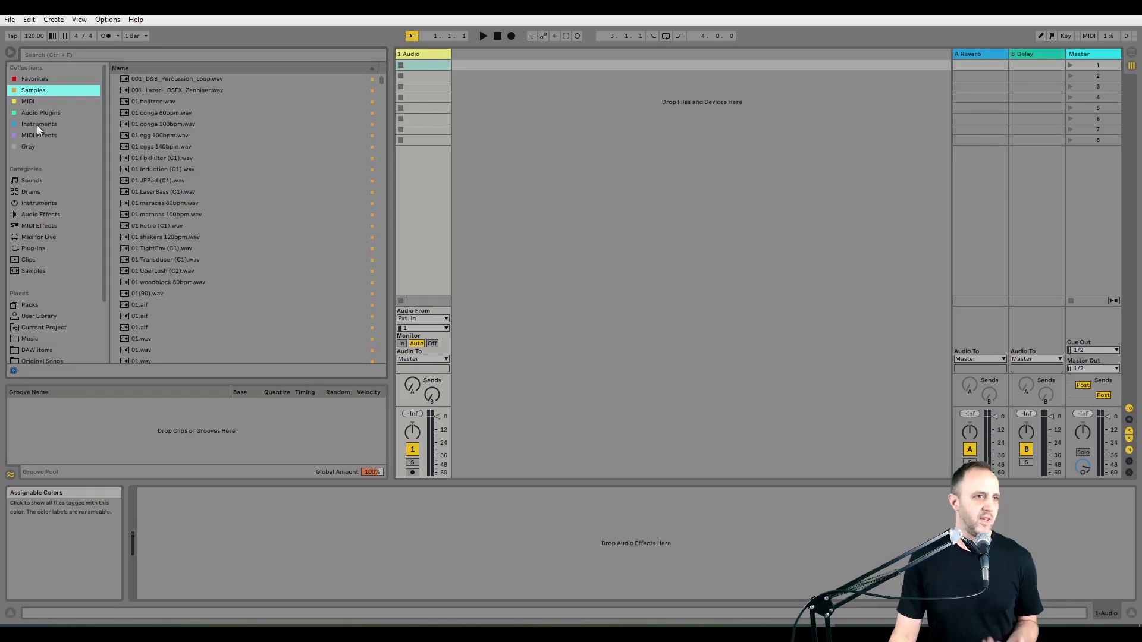
right_click(63, 91)
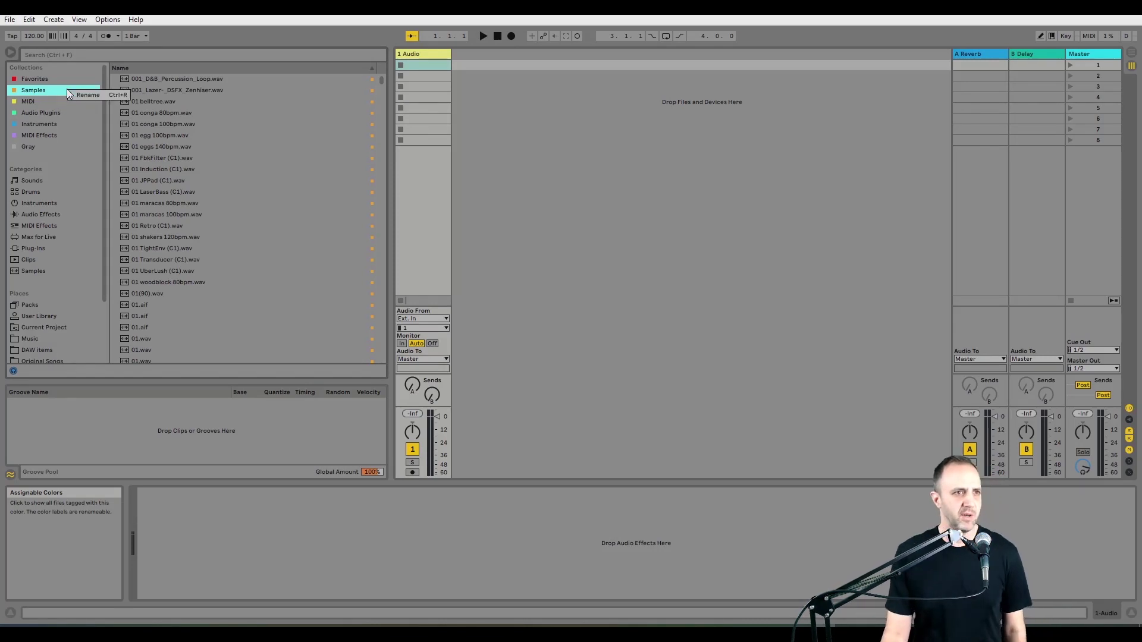
left_click(58, 92)
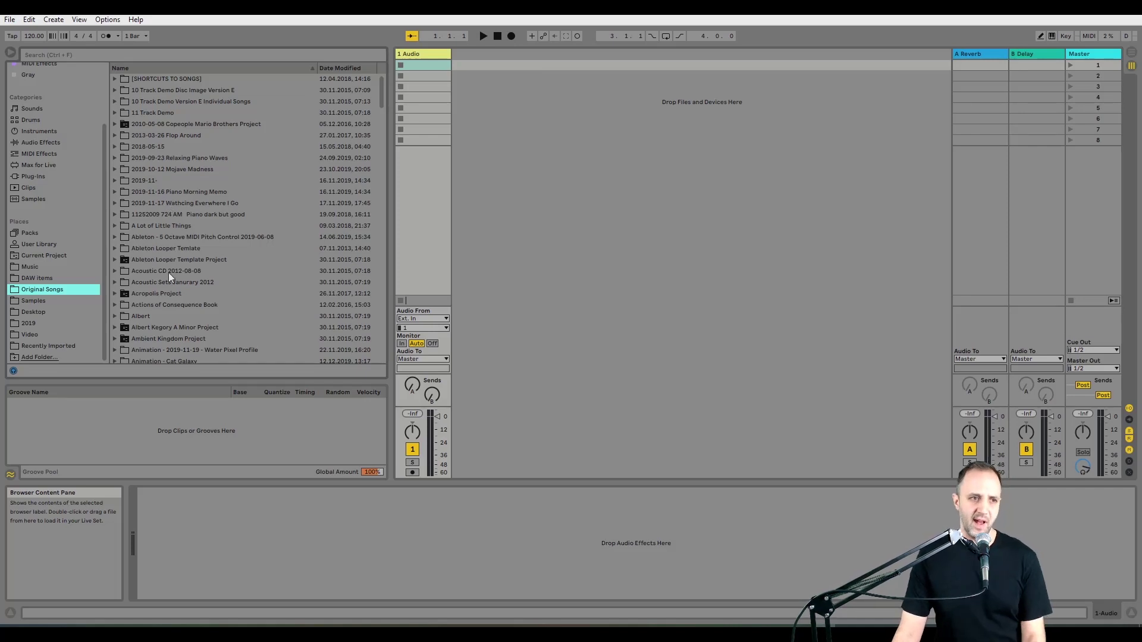
Step: Open the Samples folder, collapse the Empire Hip Hop pack, and sort by Date Modified
left_click(47, 320)
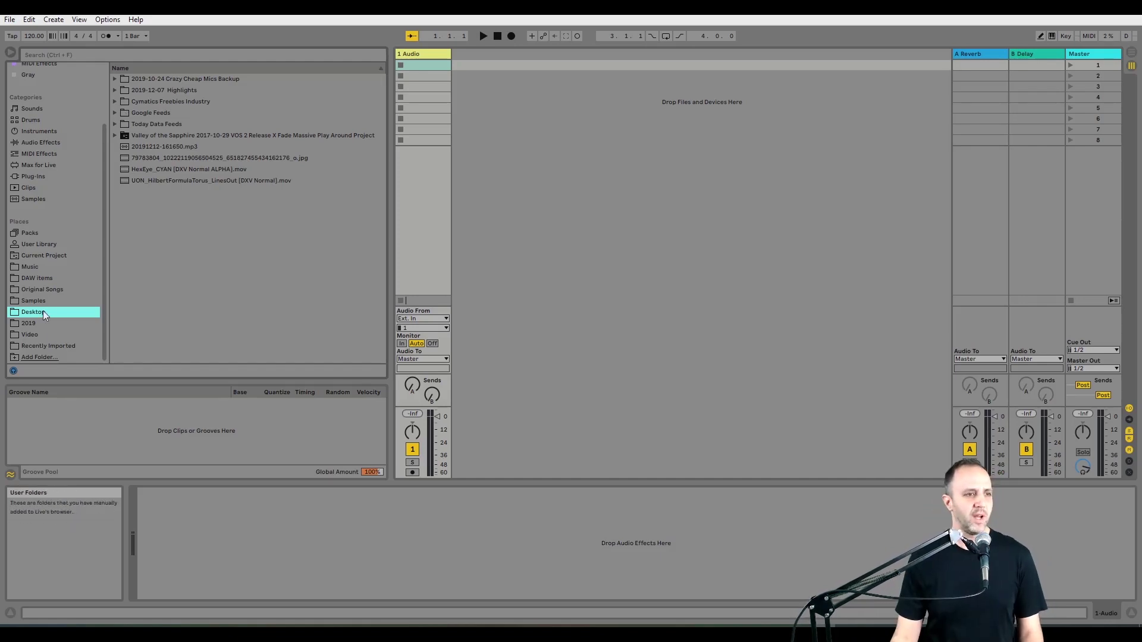
left_click(44, 303)
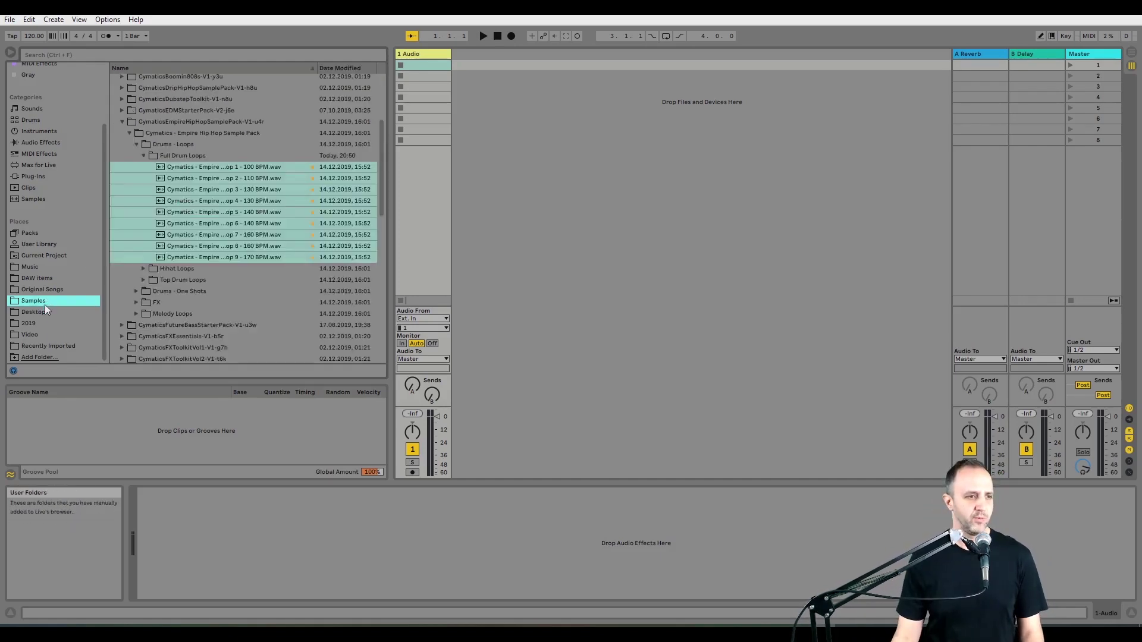
left_click(126, 123)
scroll(122, 151, "up", 5)
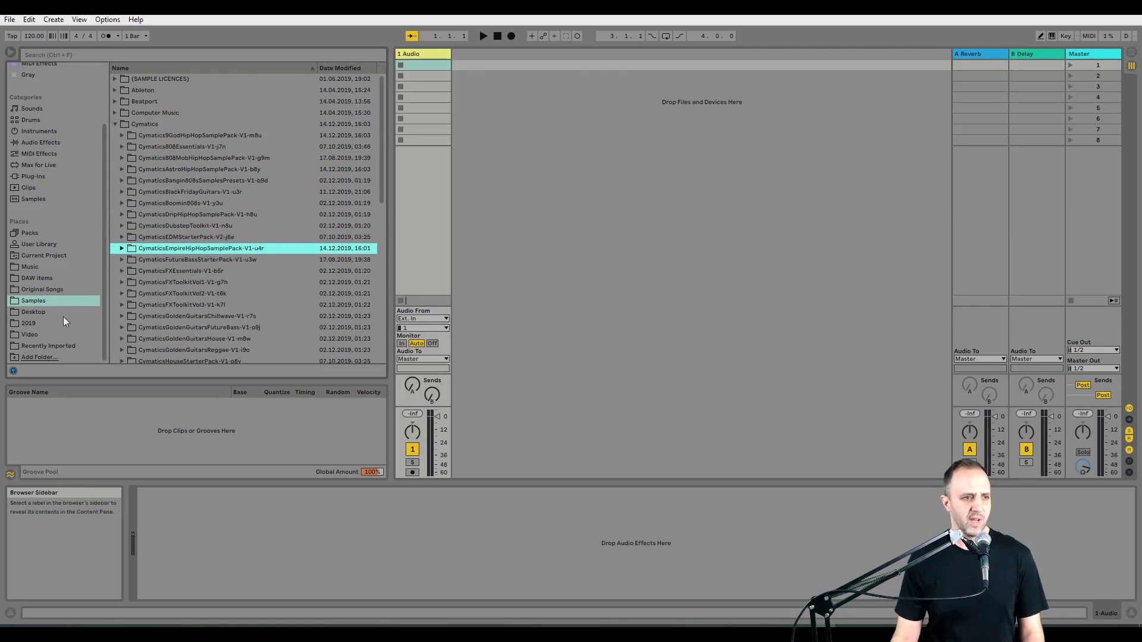
left_click(321, 68)
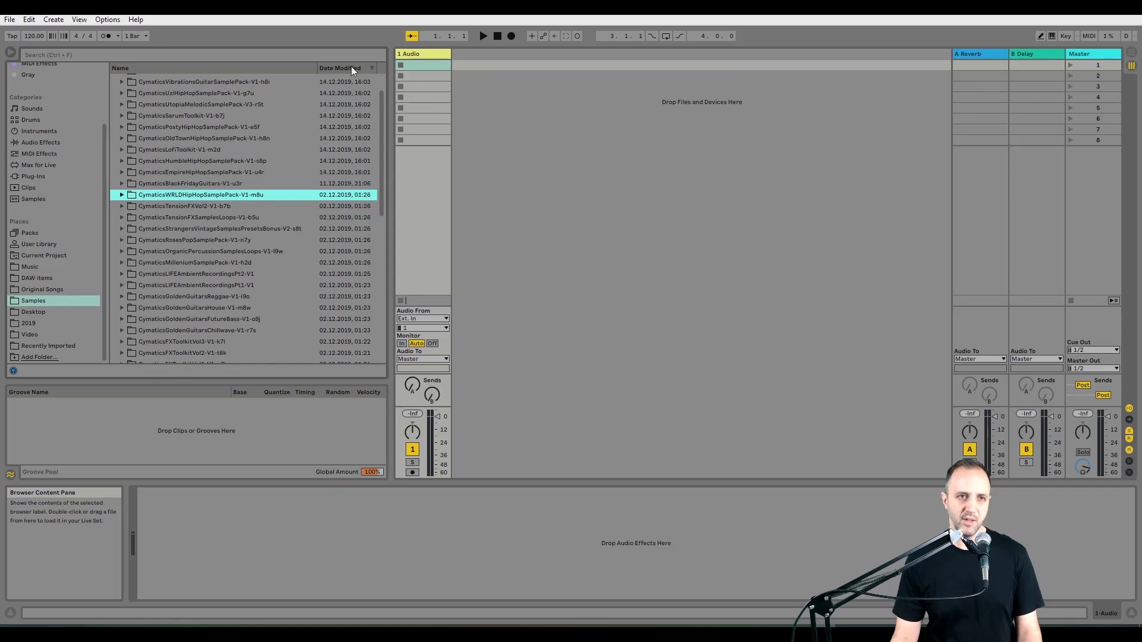
scroll(351, 66, "up", 5)
scroll(348, 77, "down", 4)
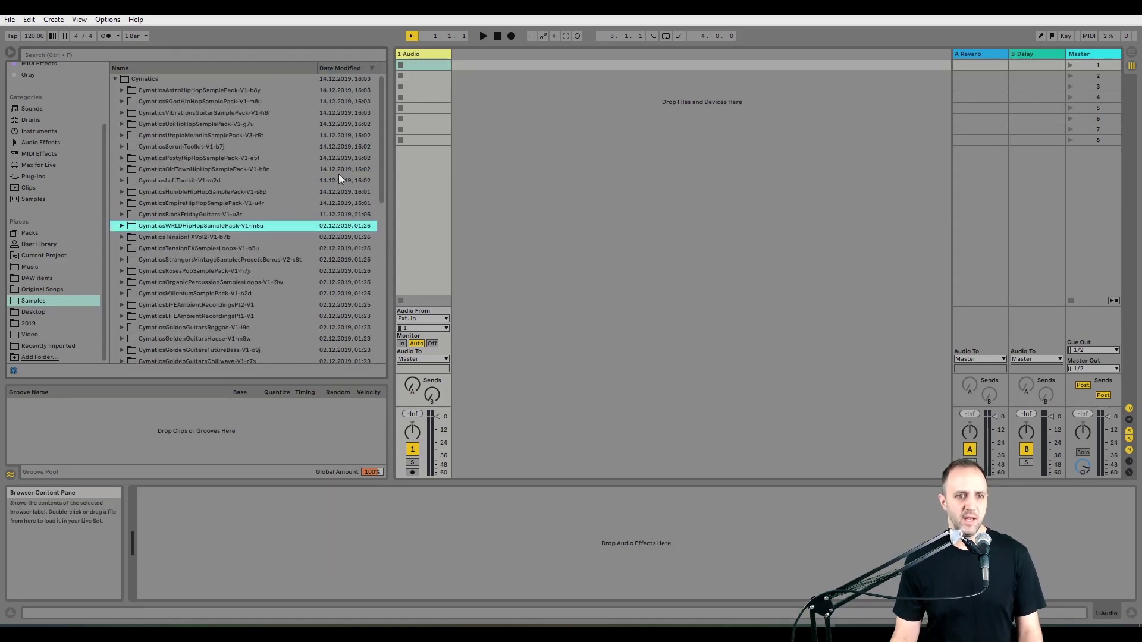
scroll(299, 277, "down", 4)
scroll(299, 278, "up", 4)
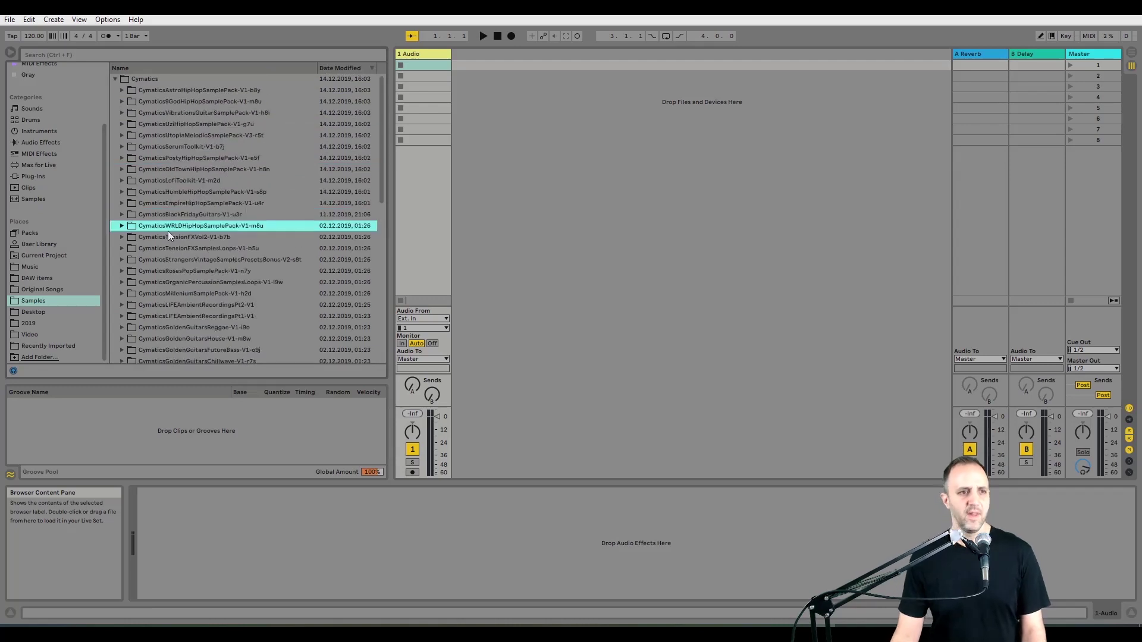
Step: Expand the Tension FX Vol 2 pack down to its Buildup Drum Loops files
left_click(123, 237)
left_click(129, 248)
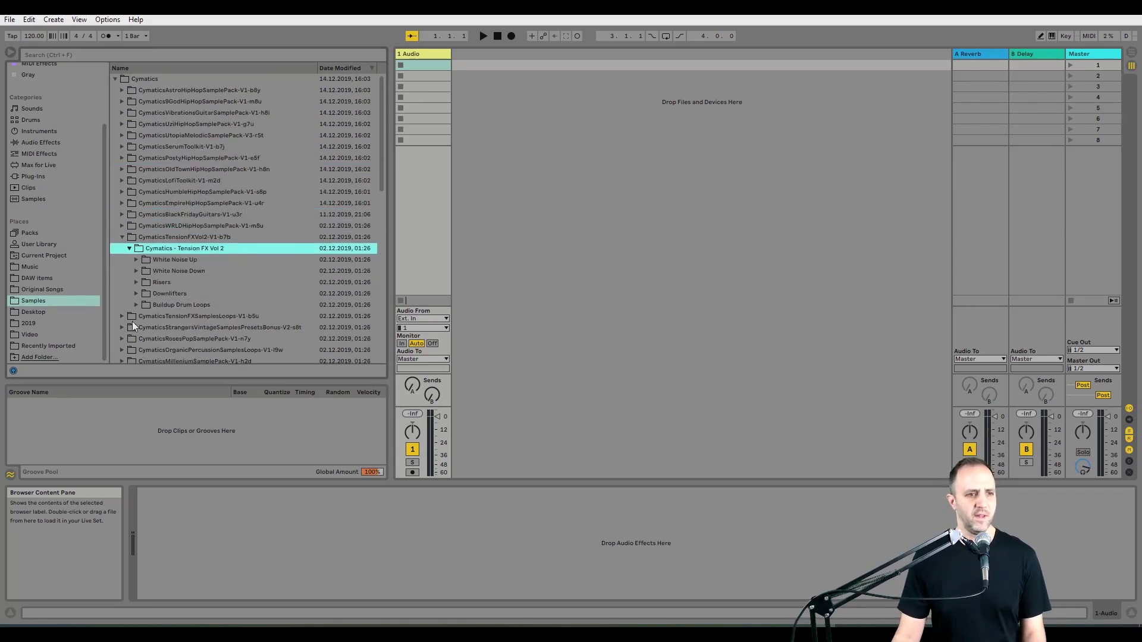
left_click(137, 305)
scroll(143, 304, "down", 6)
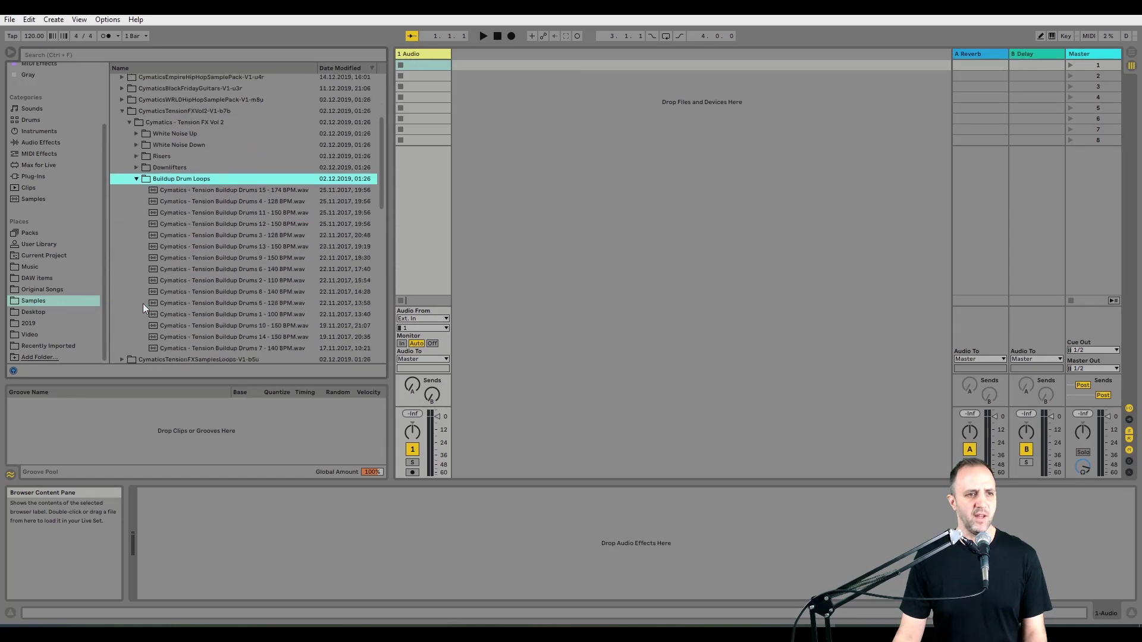
scroll(134, 169, "up", 4)
Step: Collapse Tension FX Vol 2 and expand the 808 Mob pack down to Full Drum Loops
left_click(123, 206)
scroll(145, 269, "down", 10)
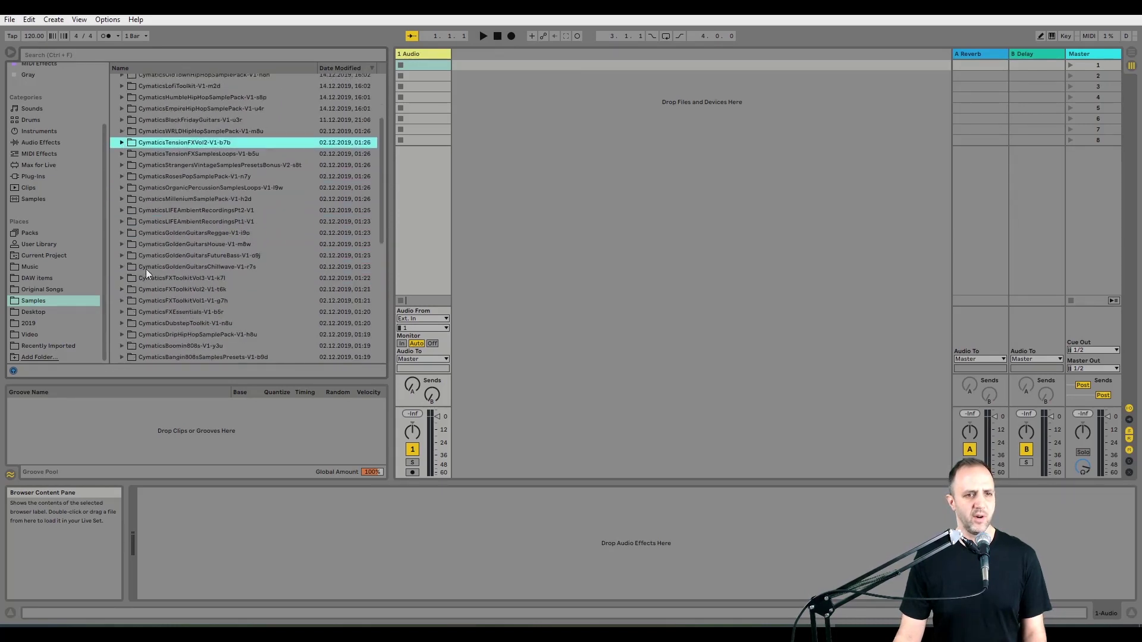
scroll(179, 261, "down", 1)
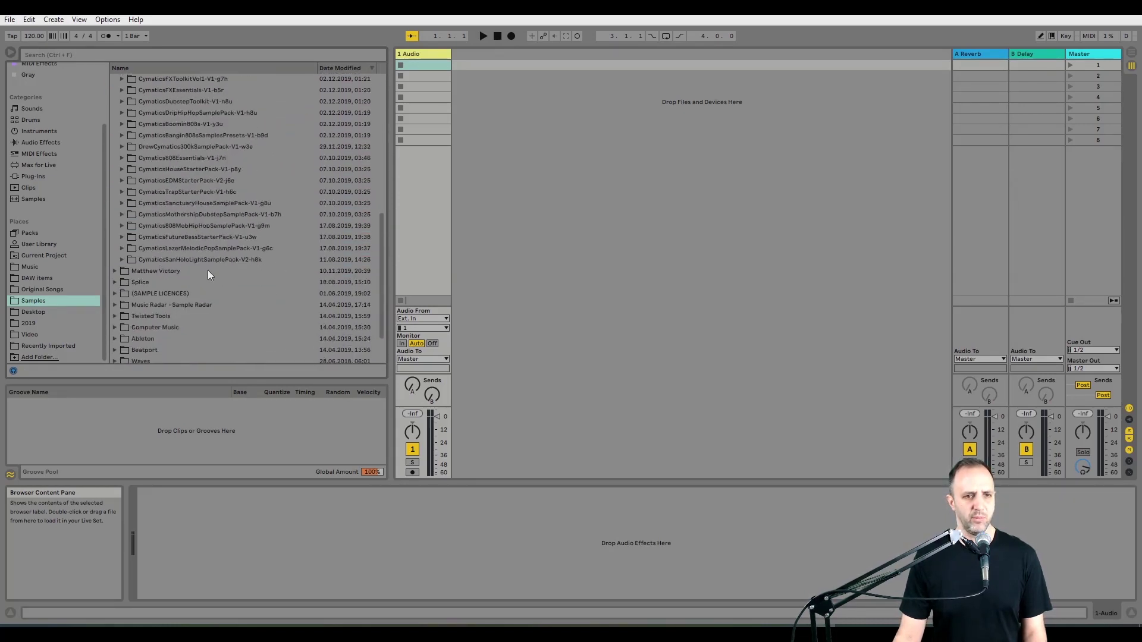
left_click(121, 225)
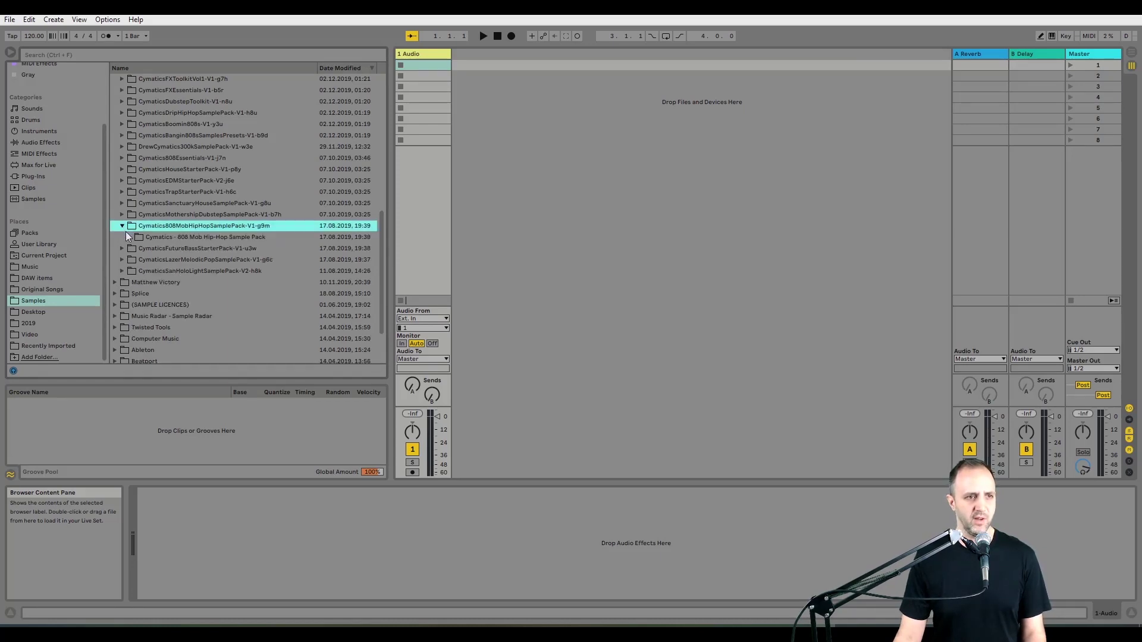
left_click(130, 237)
left_click(136, 305)
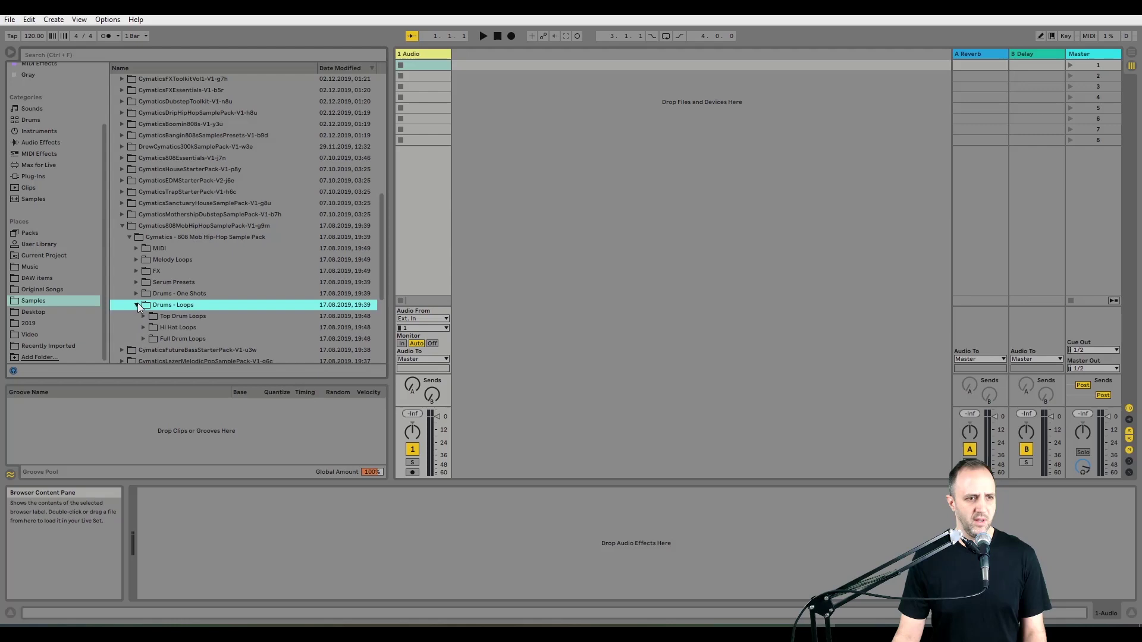
left_click(139, 305)
left_click(144, 323)
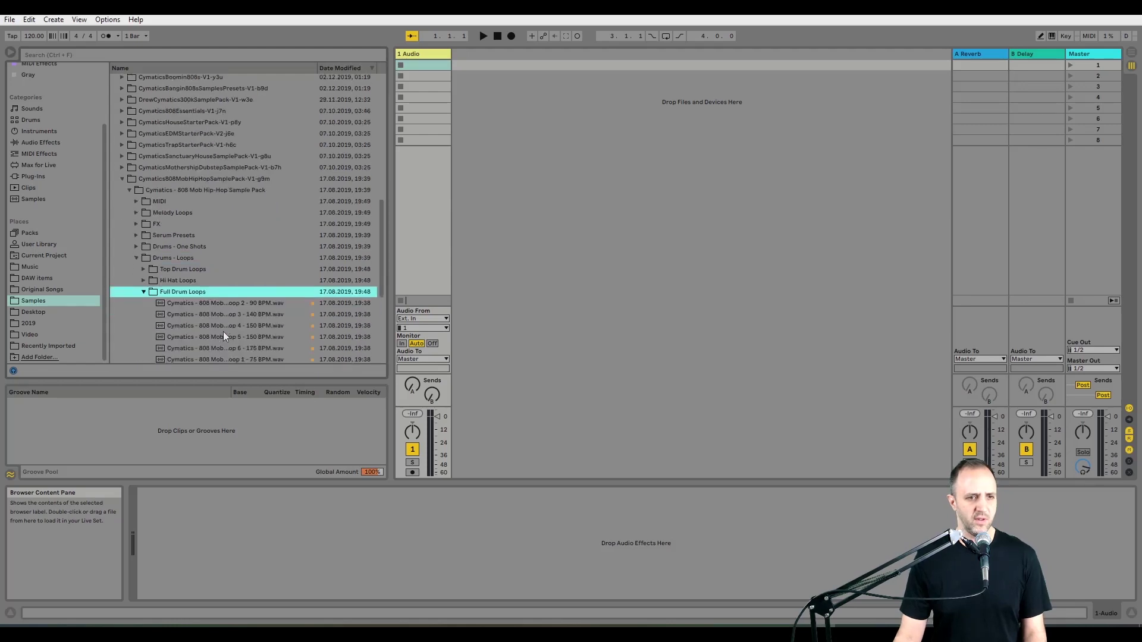
Step: Expand Mothership Dubstep to Synths - One Shots and select the first bass one-shot
left_click(124, 163)
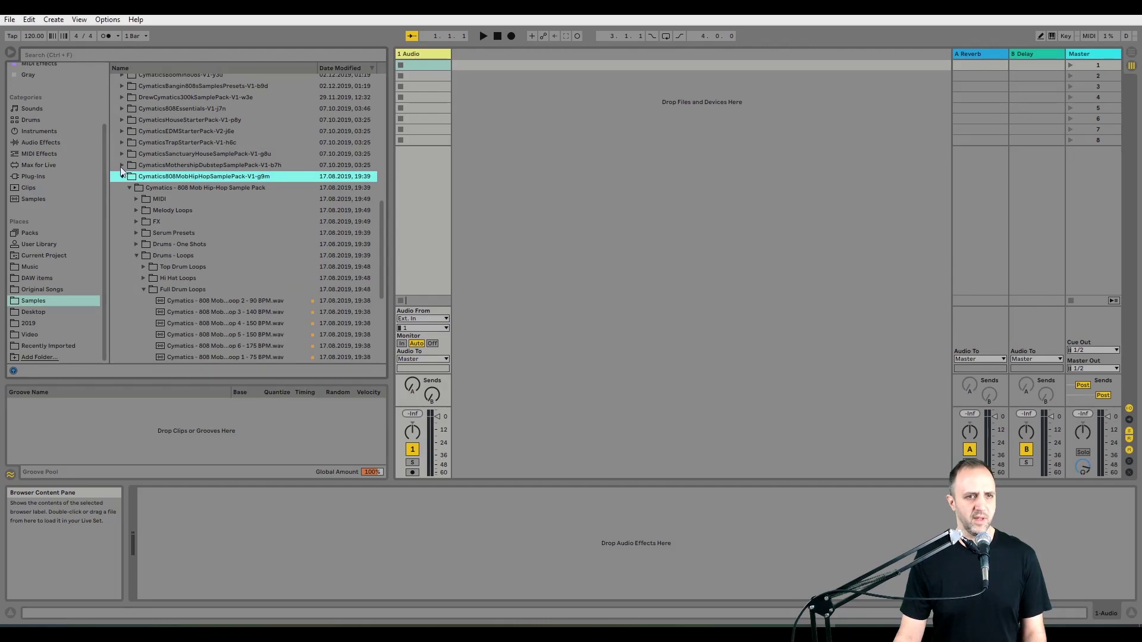
left_click(122, 165)
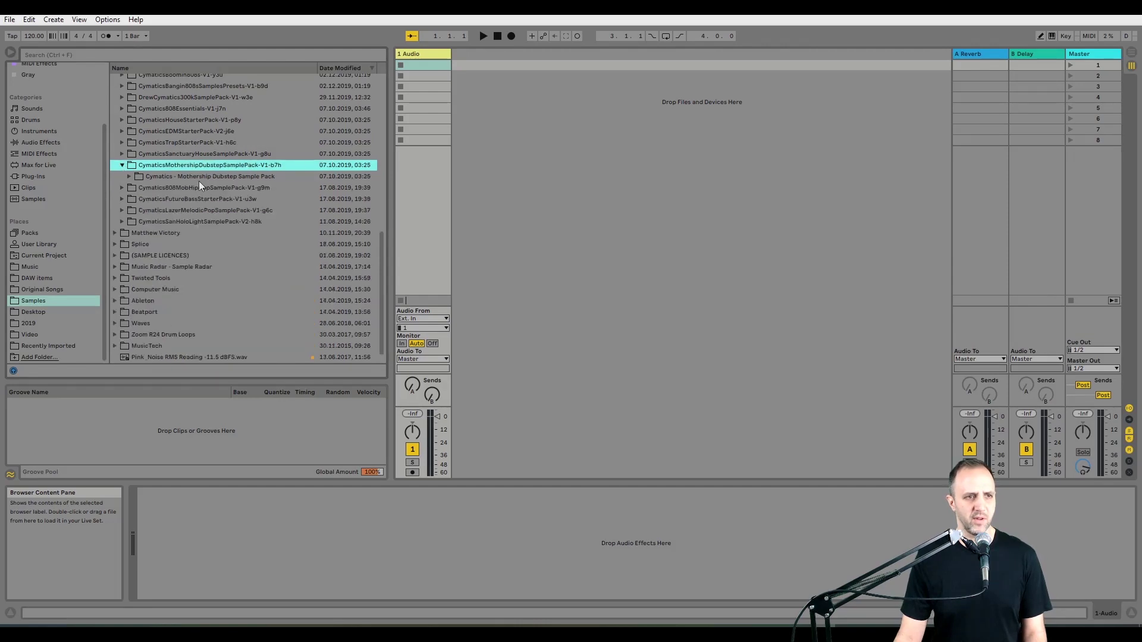
left_click(127, 176)
left_click(136, 222)
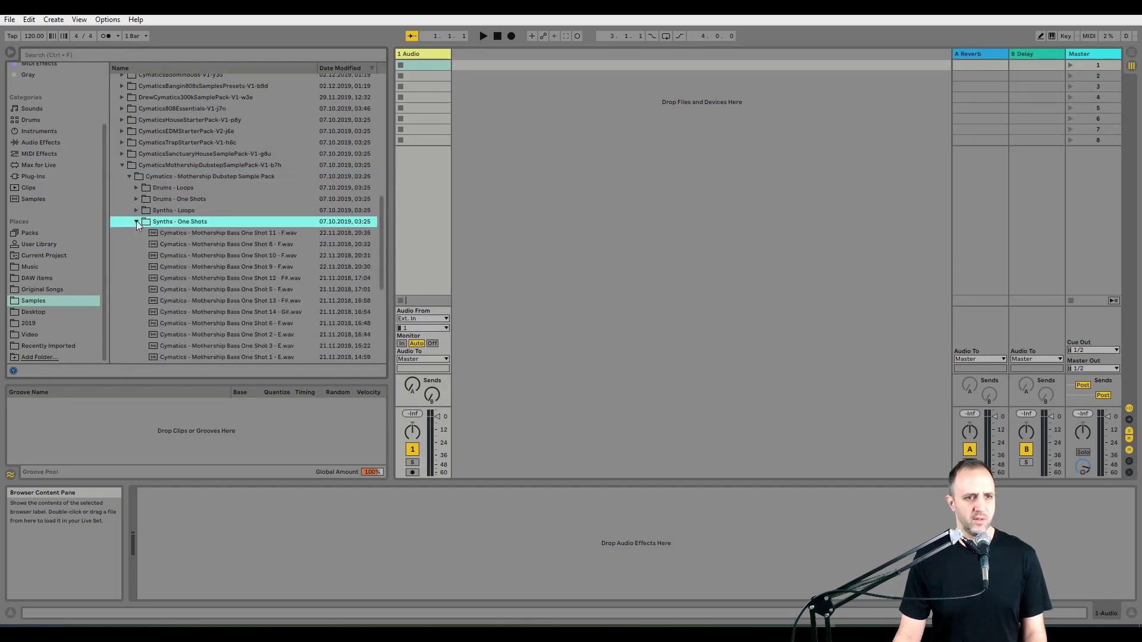
left_click(191, 232)
scroll(206, 241, "down", 3)
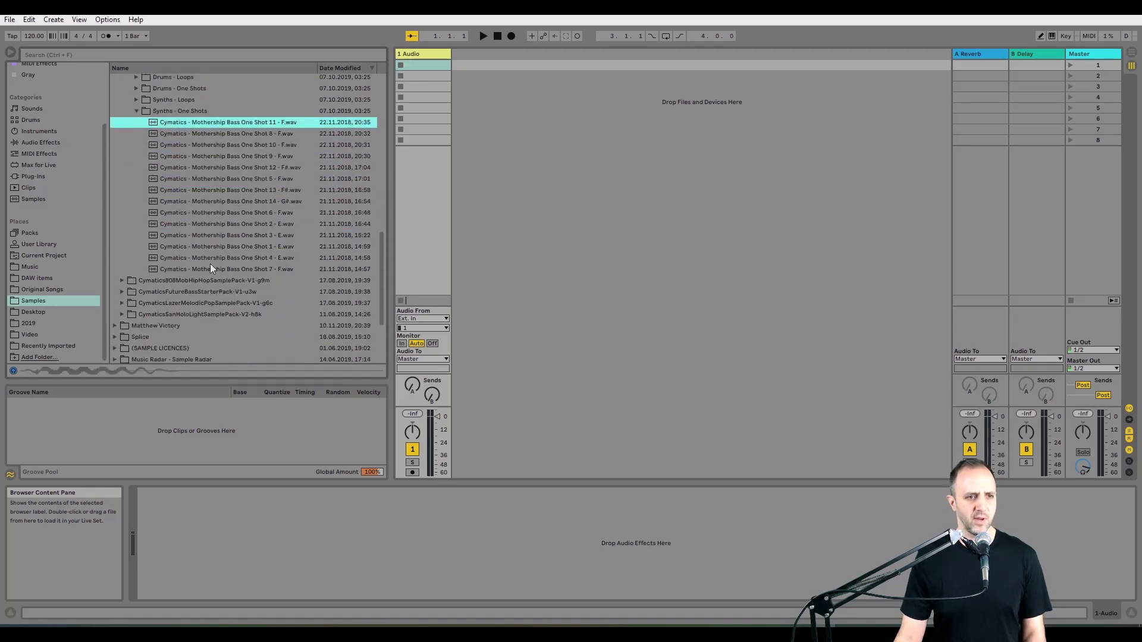
Step: Select Mothership Bass One Shot 11 and extend the selection to all fourteen bass one-shots
left_click(211, 268, "shift")
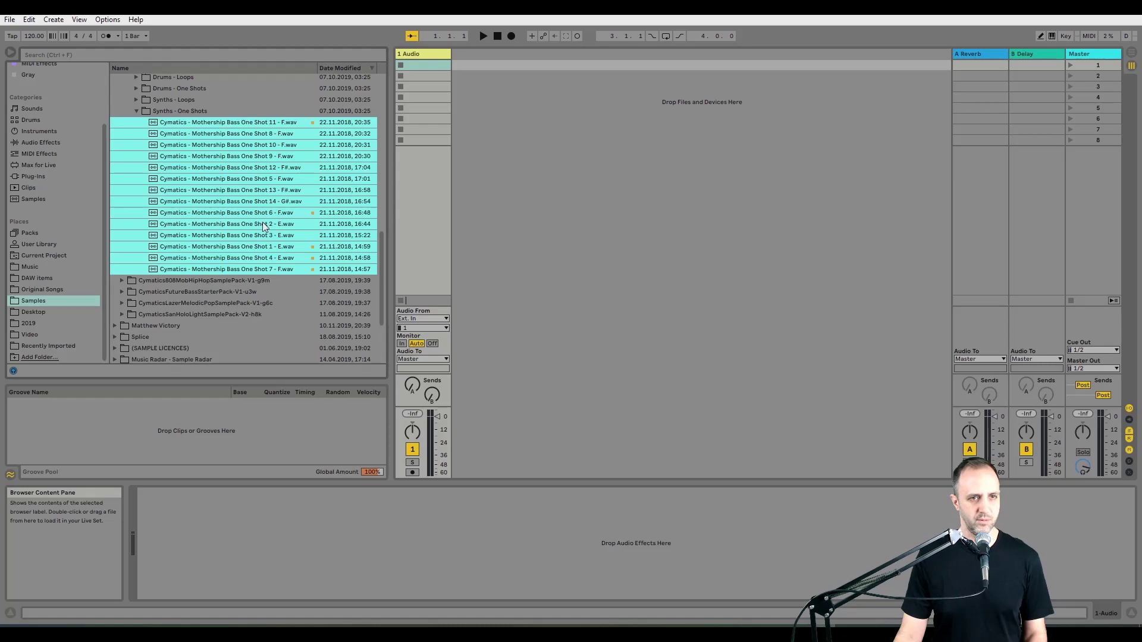
left_click(245, 126)
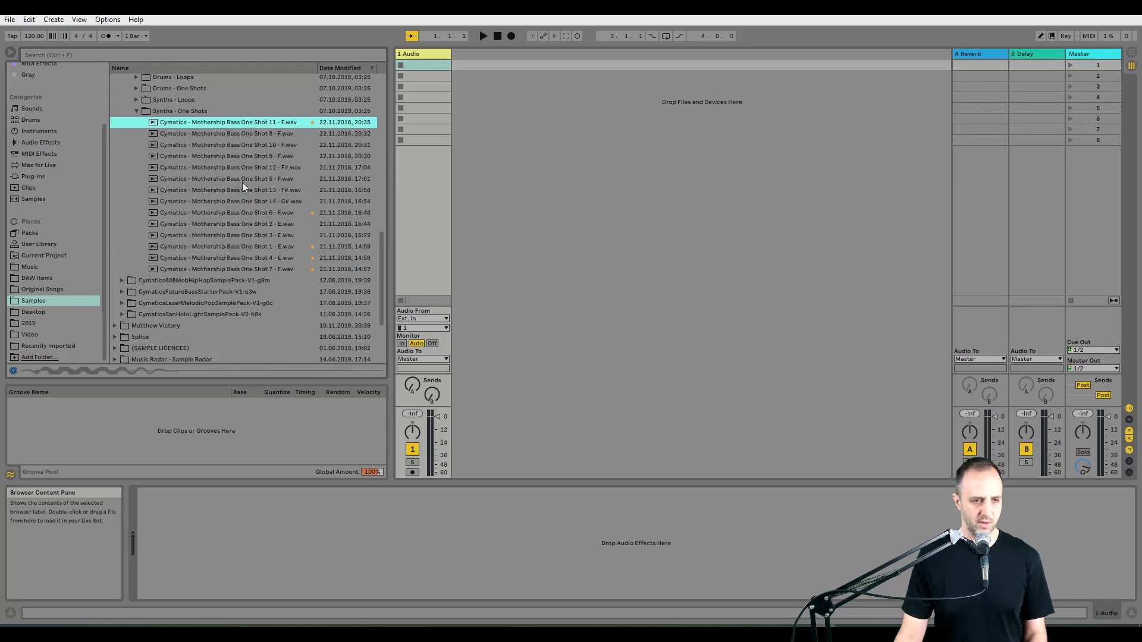
left_click(241, 263, "shift")
left_click(241, 272, "shift")
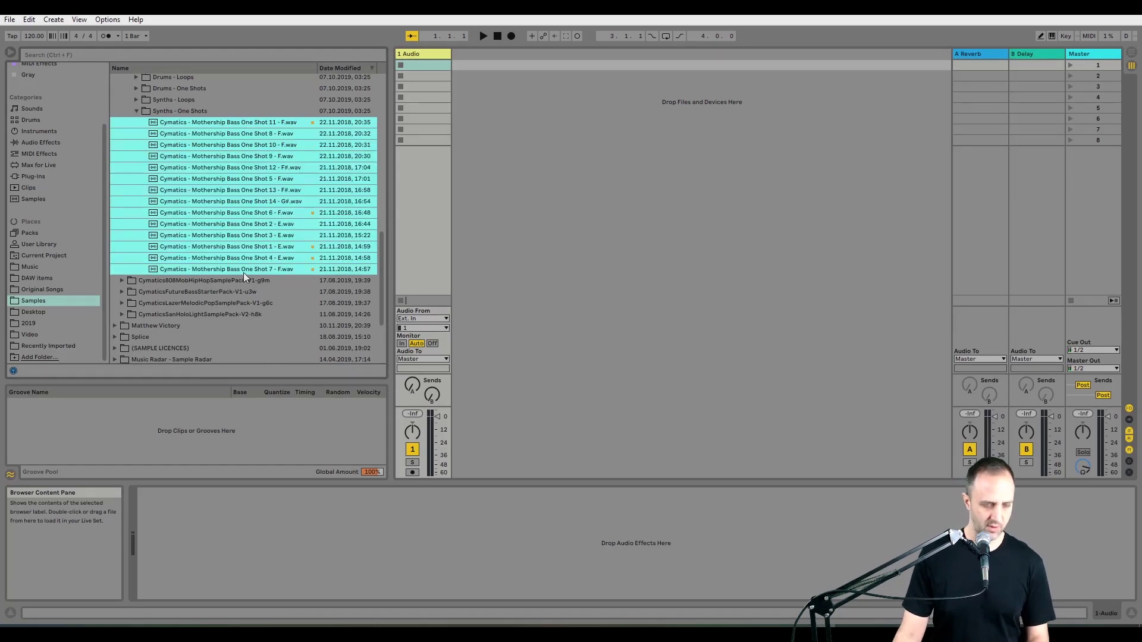
scroll(244, 272, "up", 2)
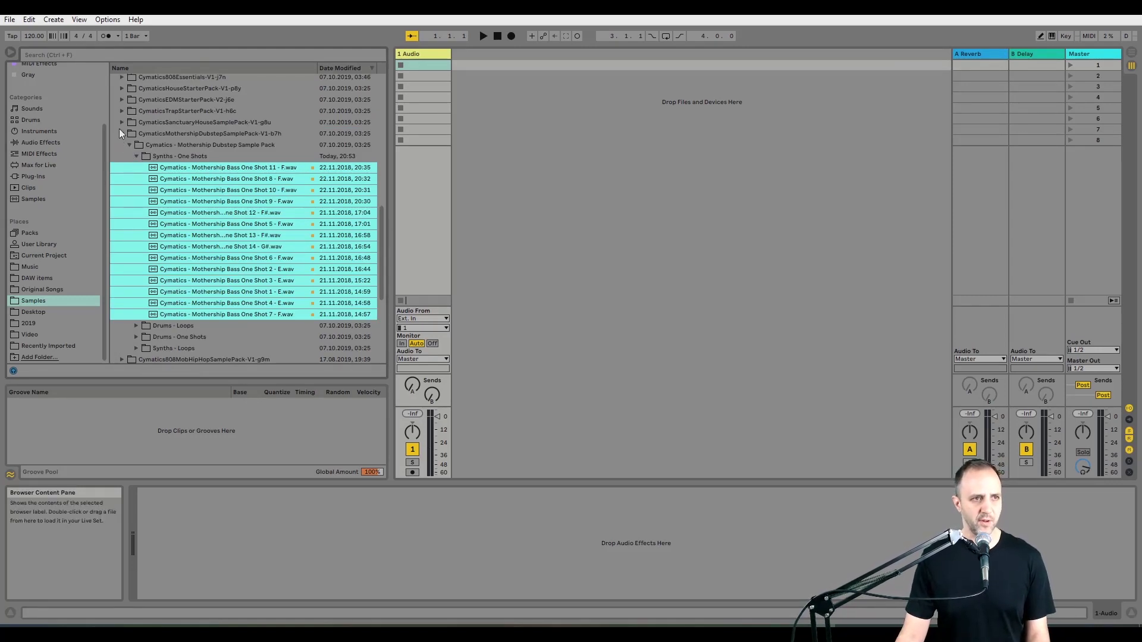
scroll(101, 134, "up", 3)
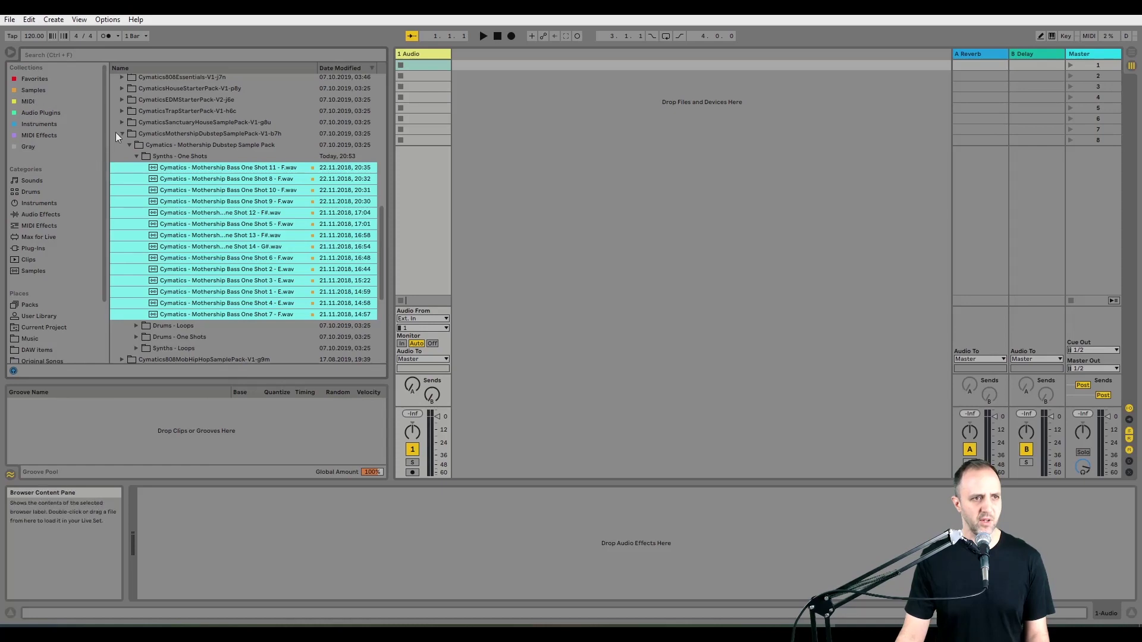
Step: Collapse the Mothership Dubstep pack folder and scroll back to the top of the list
left_click(121, 134)
scroll(180, 115, "up", 5)
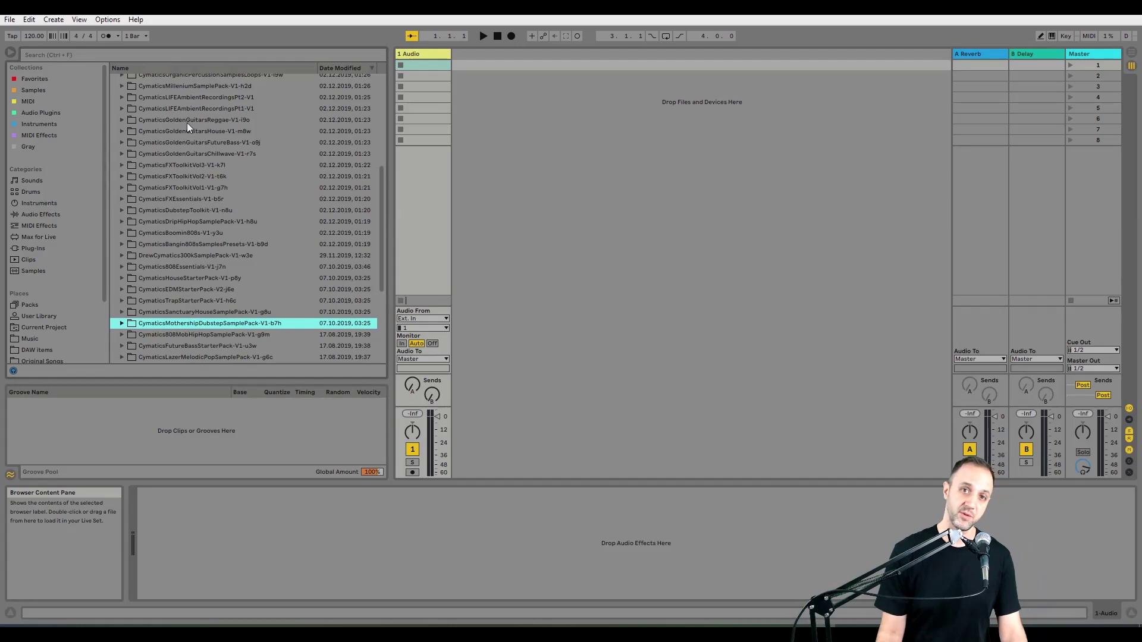
scroll(187, 125, "up", 3)
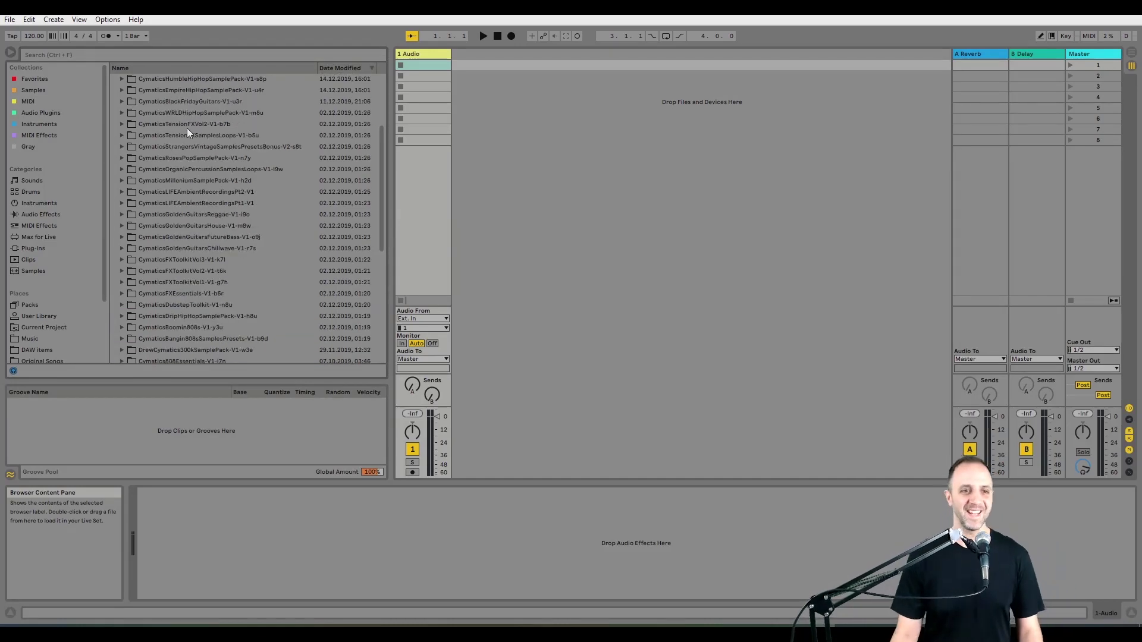
scroll(186, 127, "up", 4)
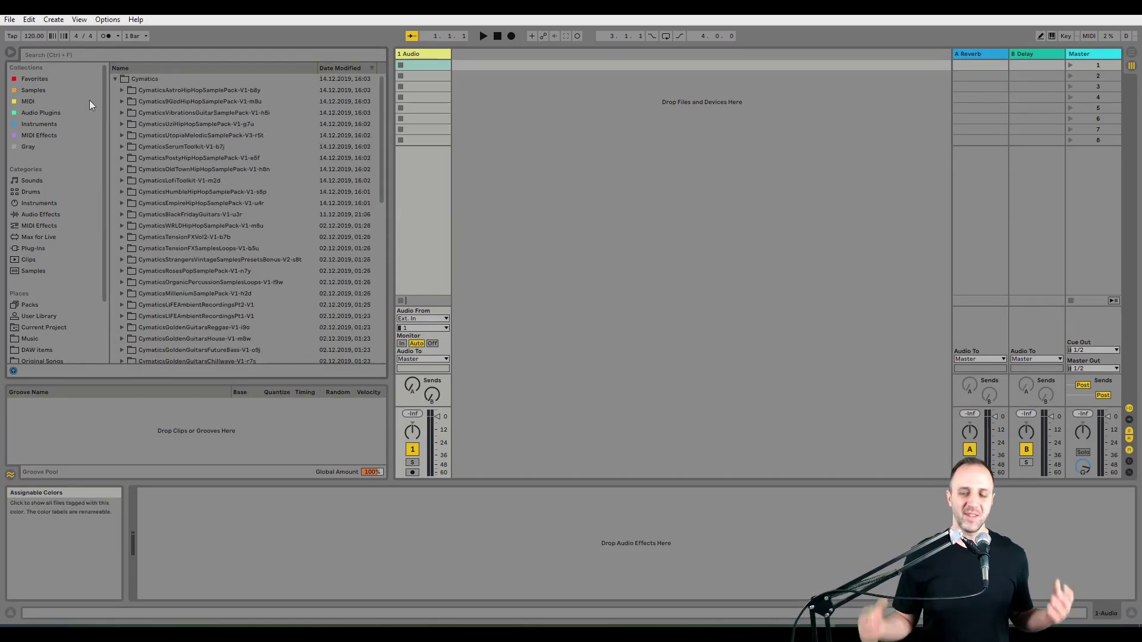